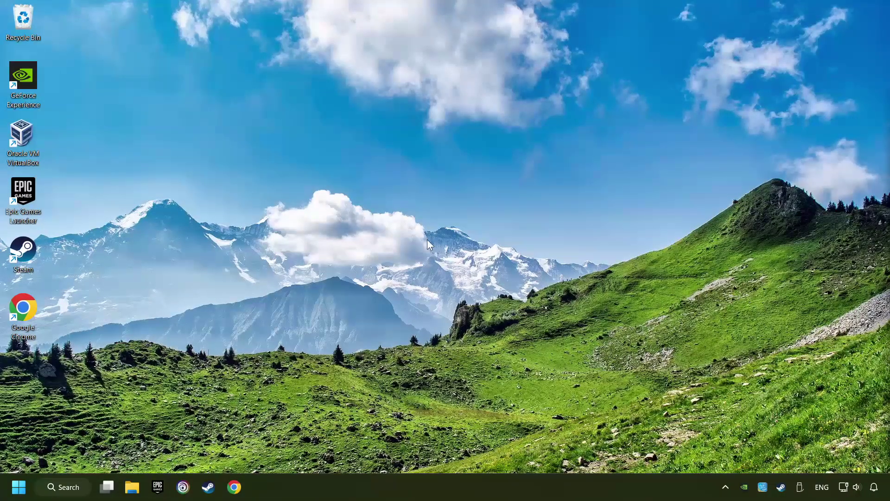
Step: Open Device Manager from Windows search and centre its window
click(60, 487)
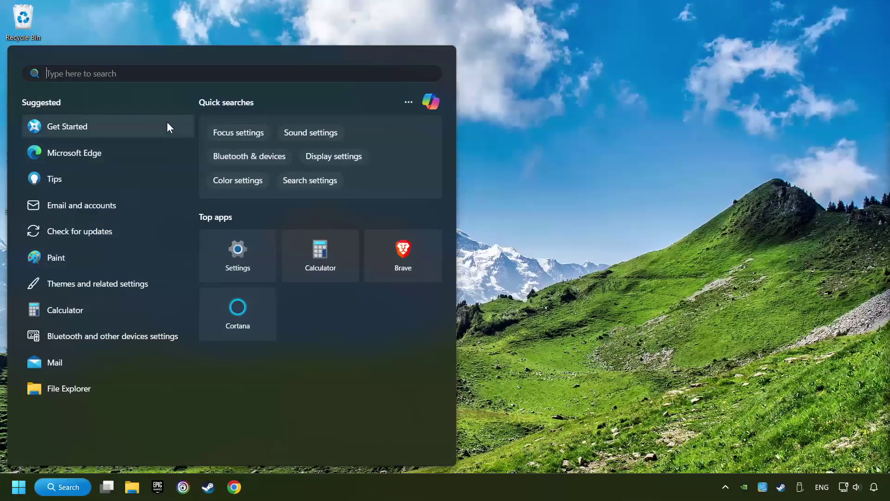
text(device manager)
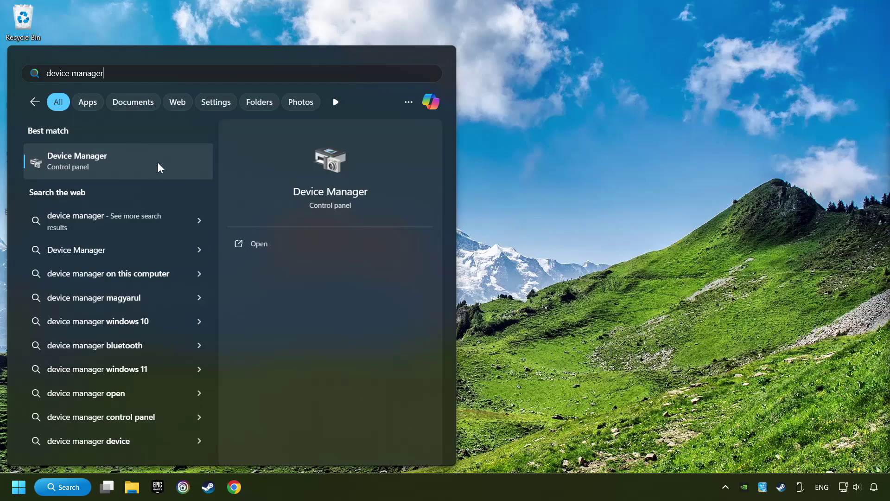
click(184, 162)
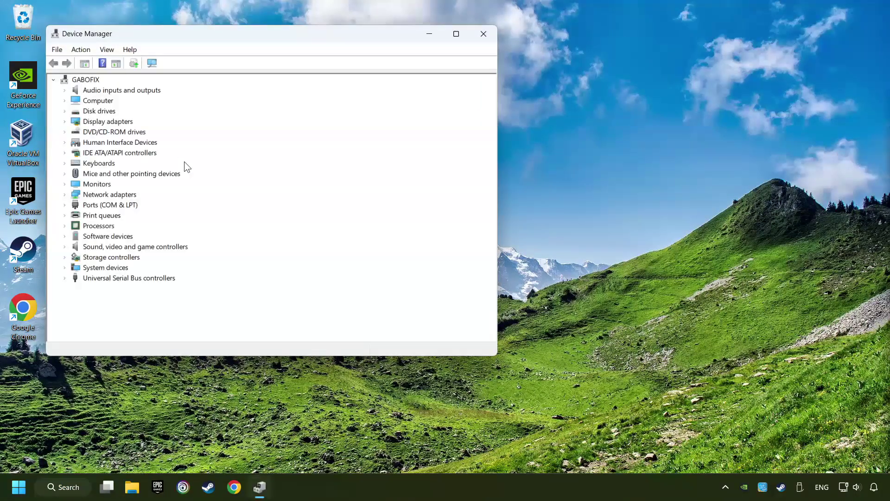
drag(250, 37, 394, 91)
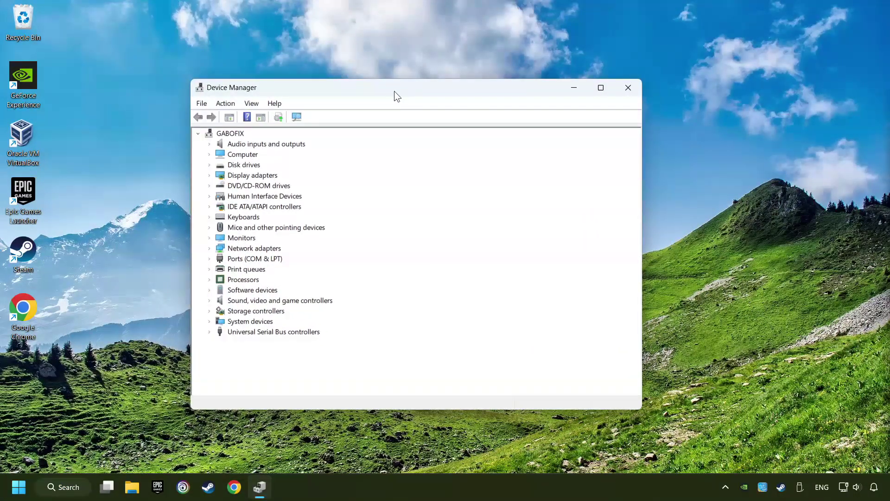
Step: Search automatically for a GTX 1050 Ti driver update, confirming the best driver is installed
click(230, 178)
click(209, 176)
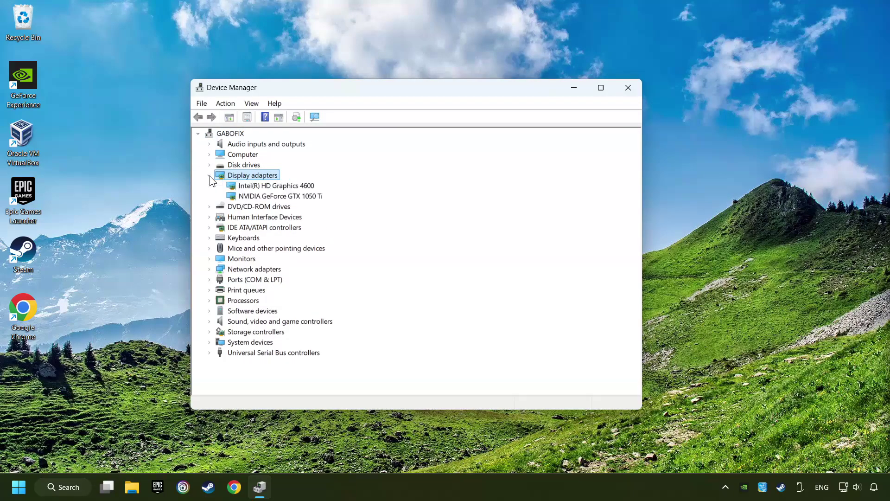
click(234, 197)
right_click(278, 196)
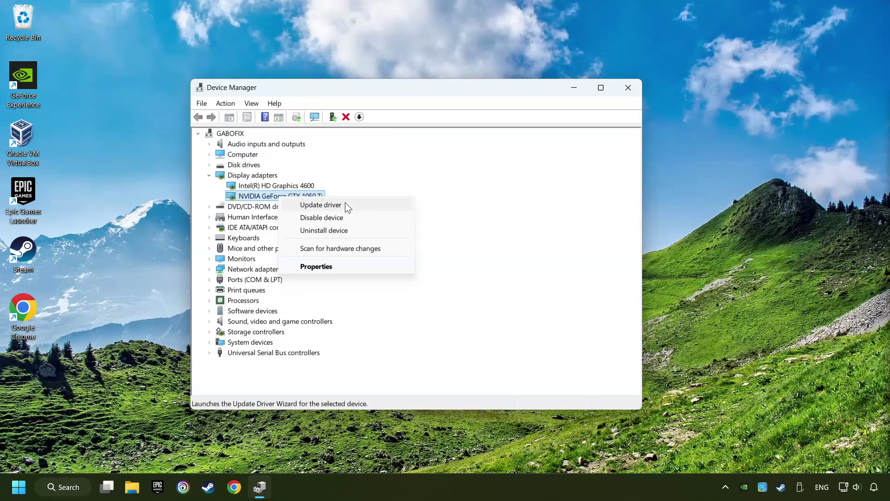
click(358, 206)
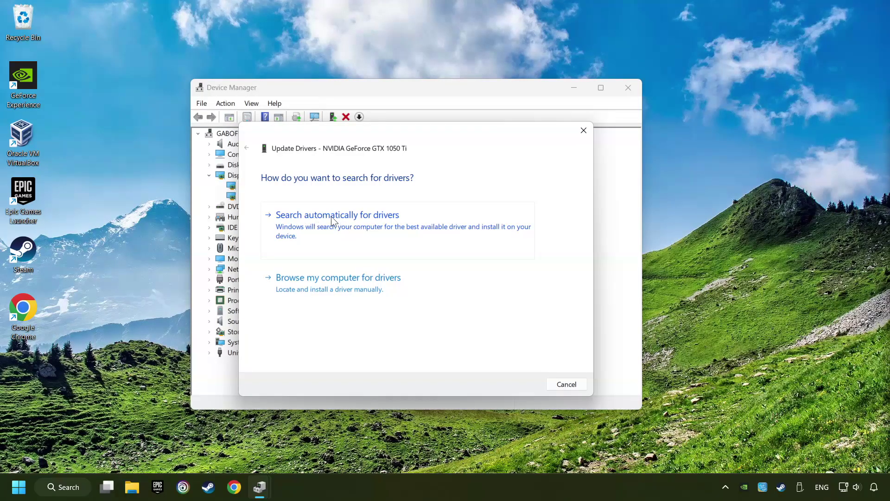
click(347, 220)
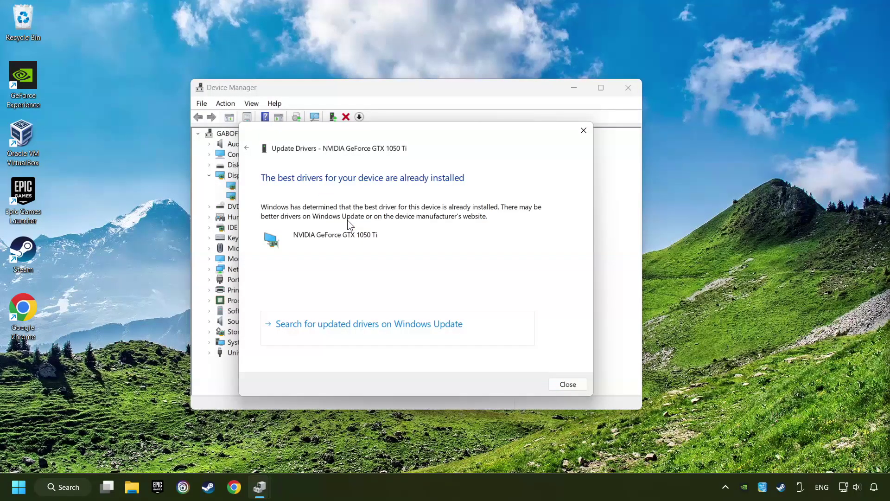
click(576, 384)
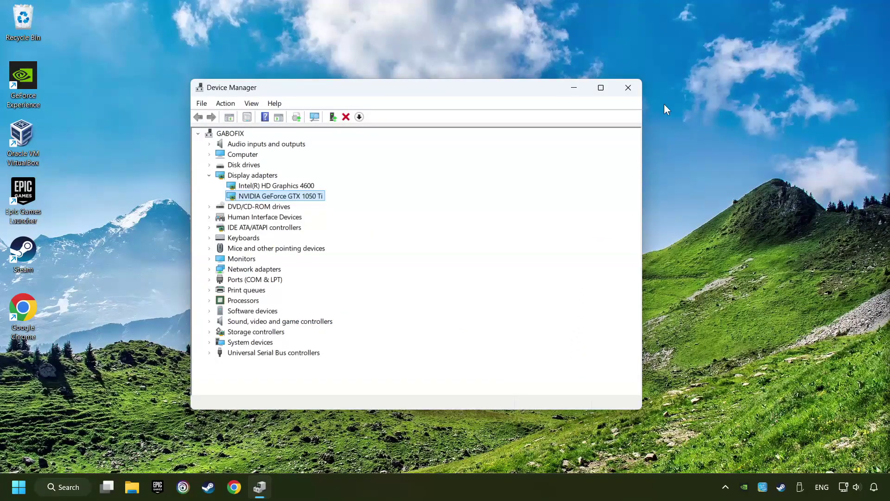
Step: Close Device Manager and search Google in Chrome for 'nvidia geforce driver download'
click(629, 90)
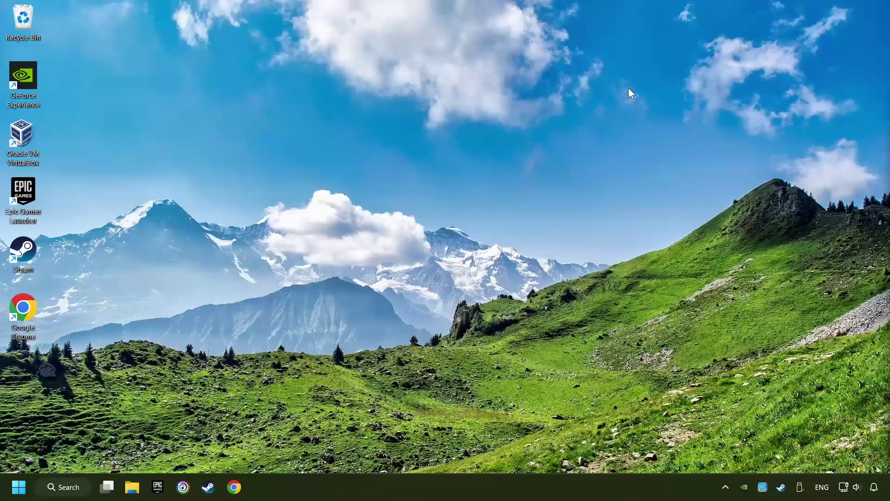
click(235, 487)
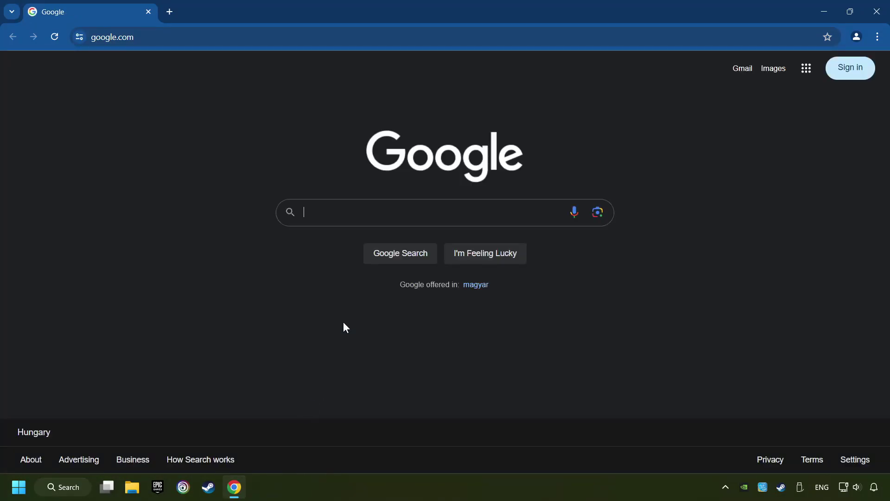
text(n)
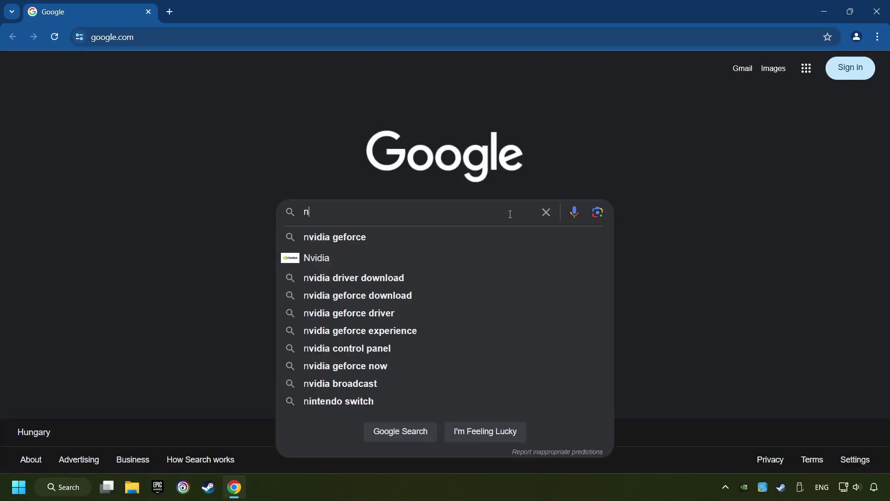
text(vidia gefo)
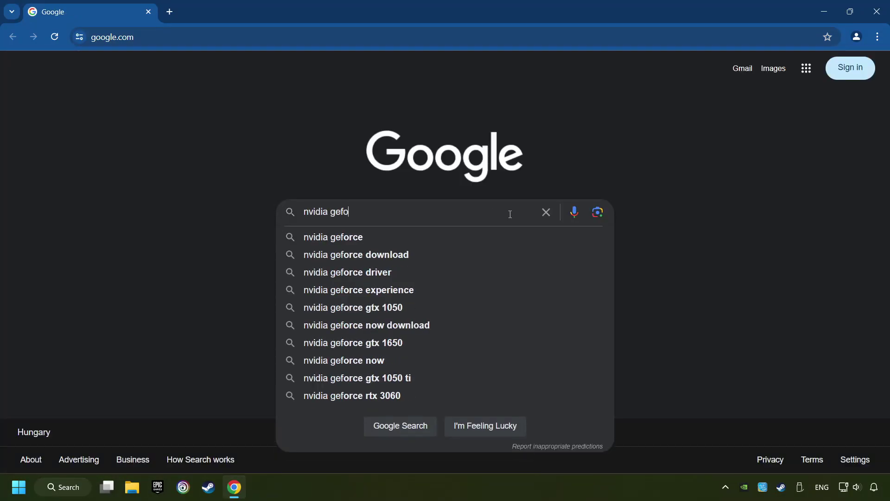
text(rce driver d)
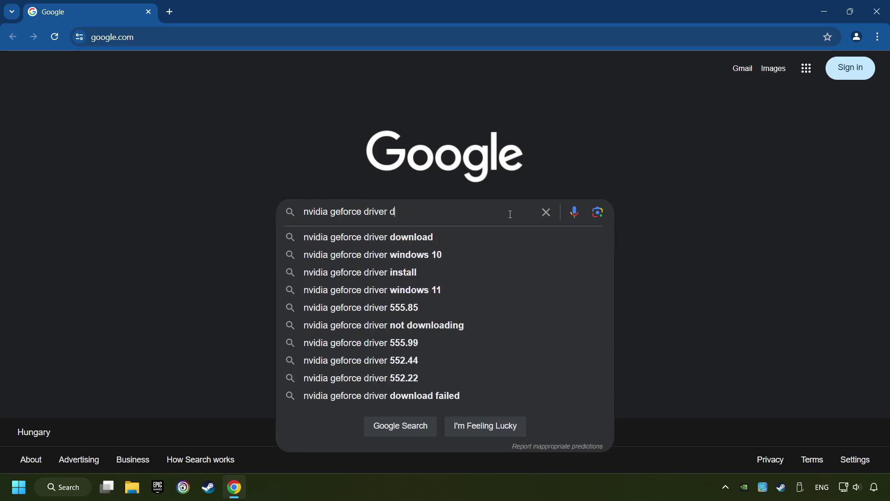
text(ownload)
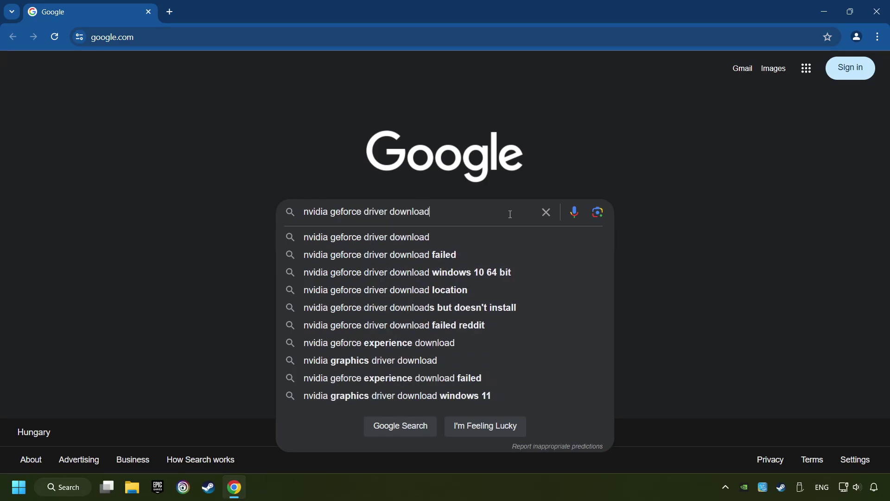
key(Return)
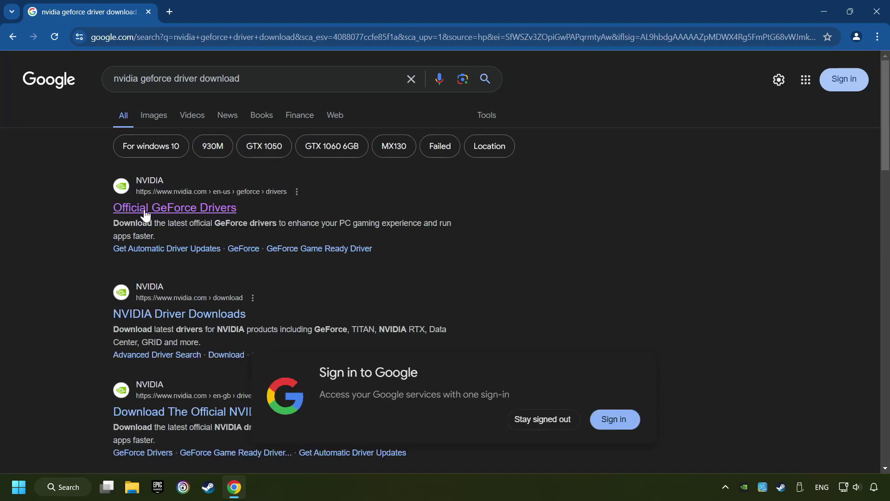
Step: Download the GeForce Experience installer from the Official GeForce Drivers page and launch it
click(172, 211)
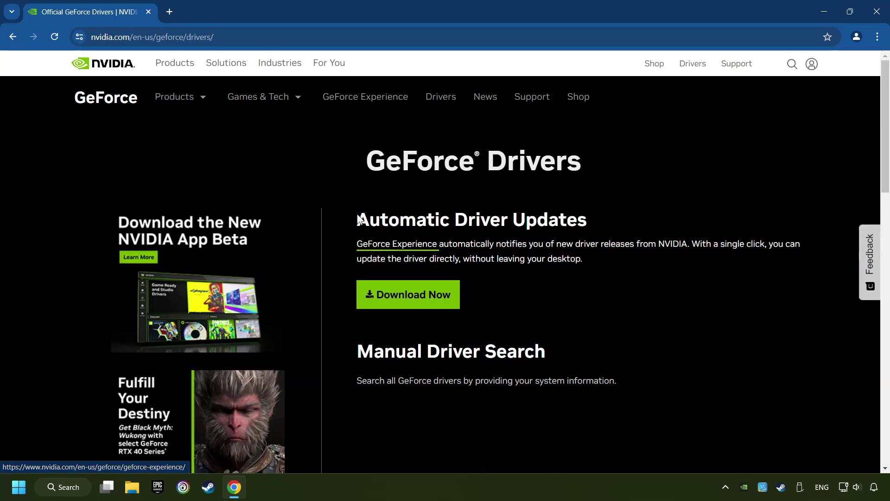
click(420, 304)
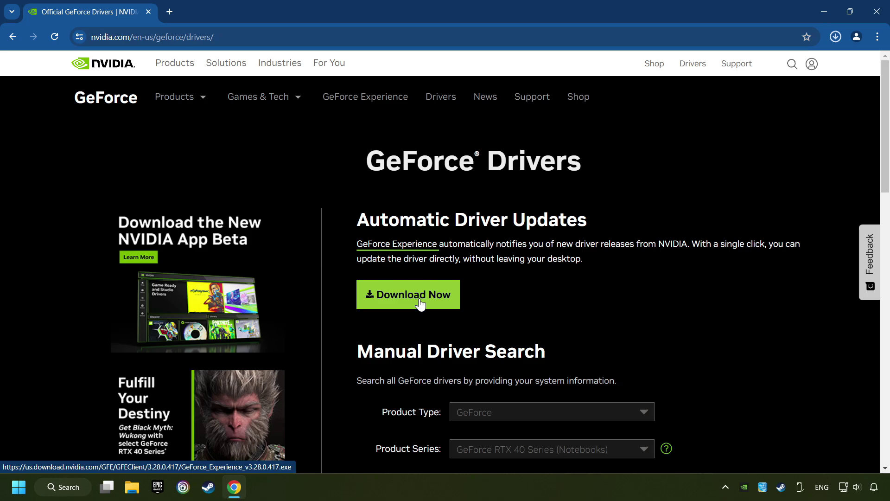
click(836, 38)
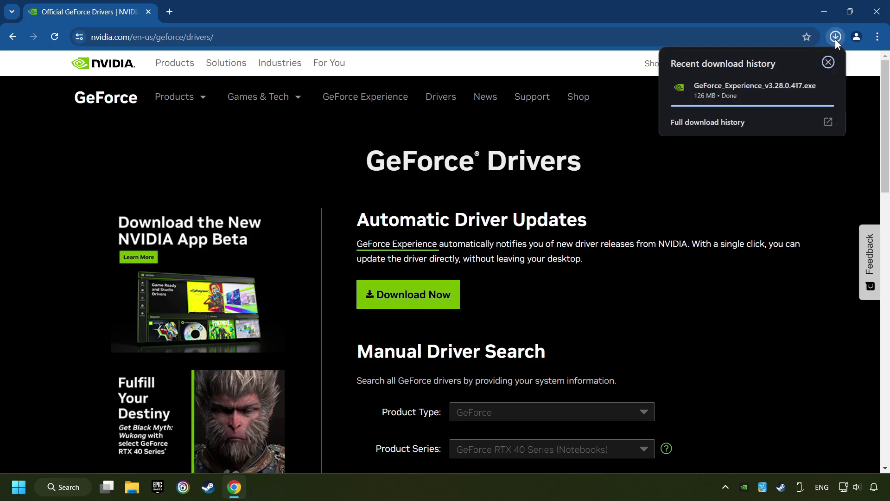
click(763, 92)
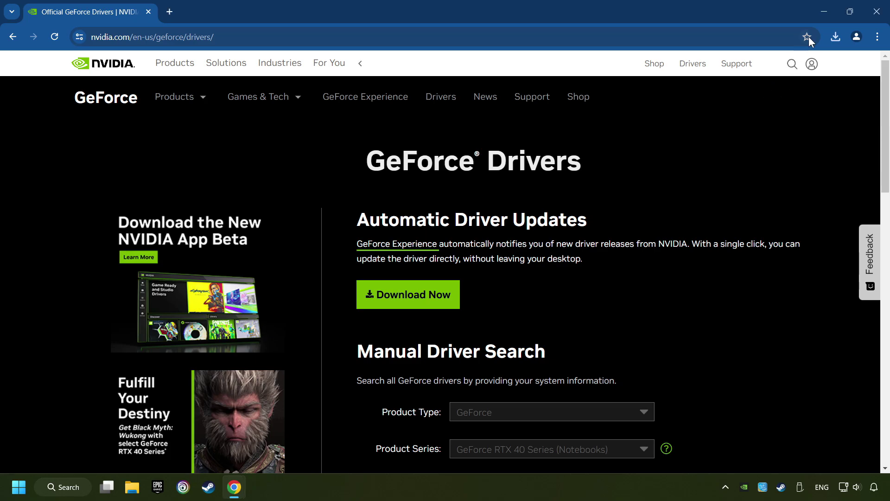
click(873, 13)
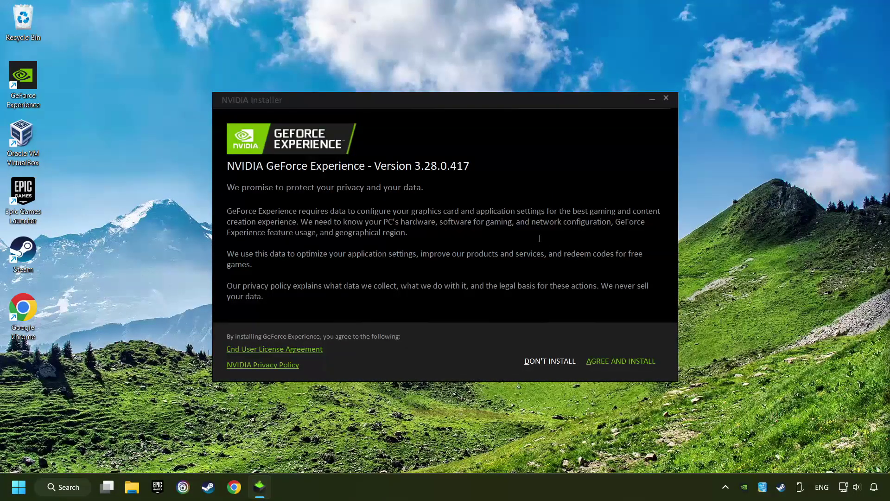
Step: Install GeForce Experience and confirm Game Ready driver 556.12 is already the latest
click(651, 369)
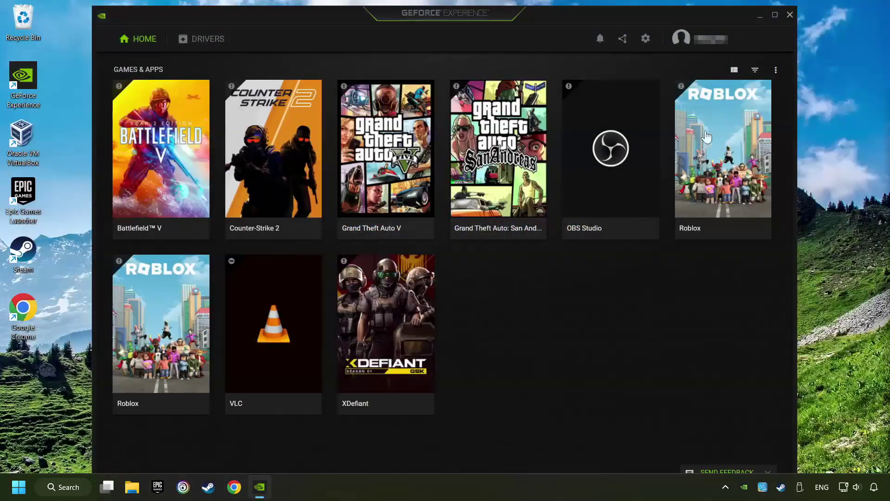
click(206, 45)
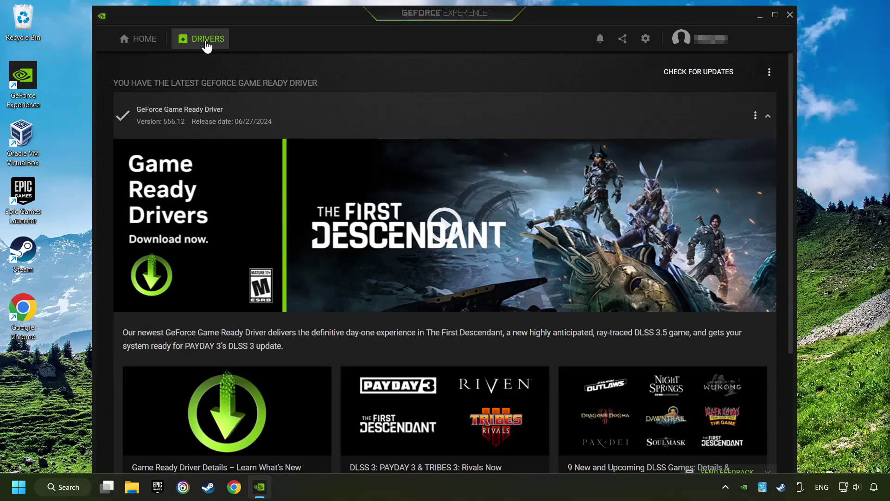
click(706, 77)
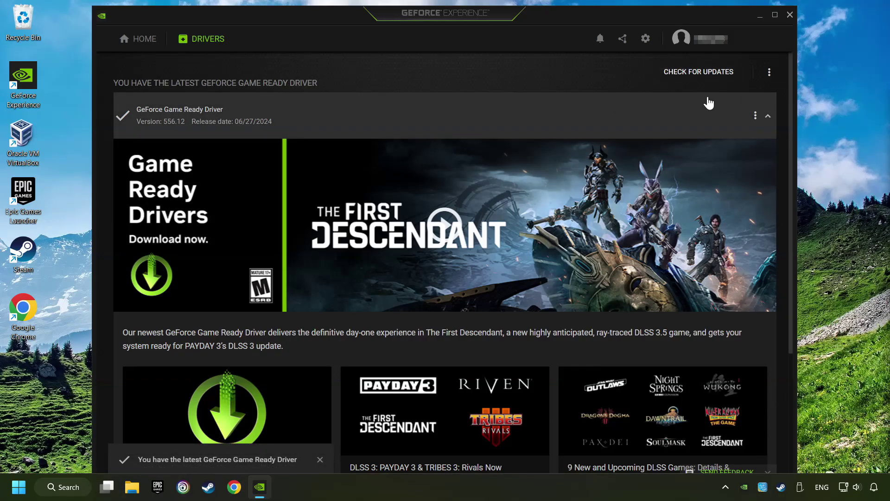
click(789, 14)
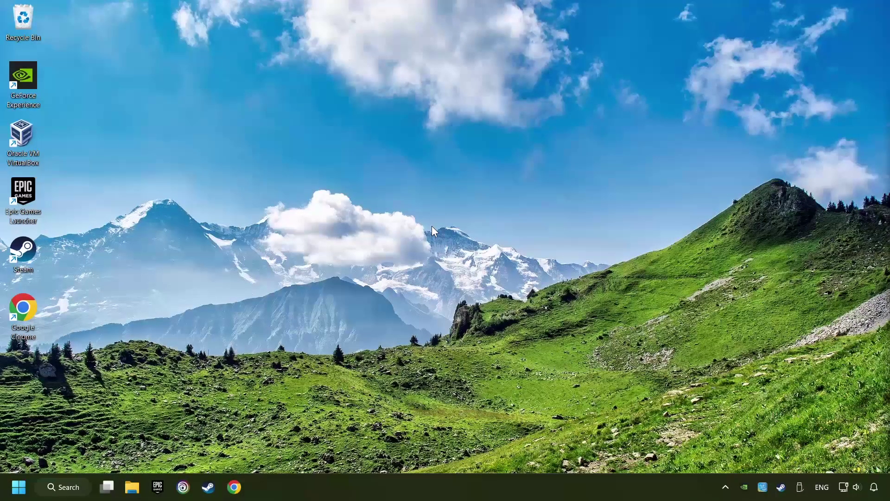
Step: Open the Windows Graphics settings page via search
click(61, 487)
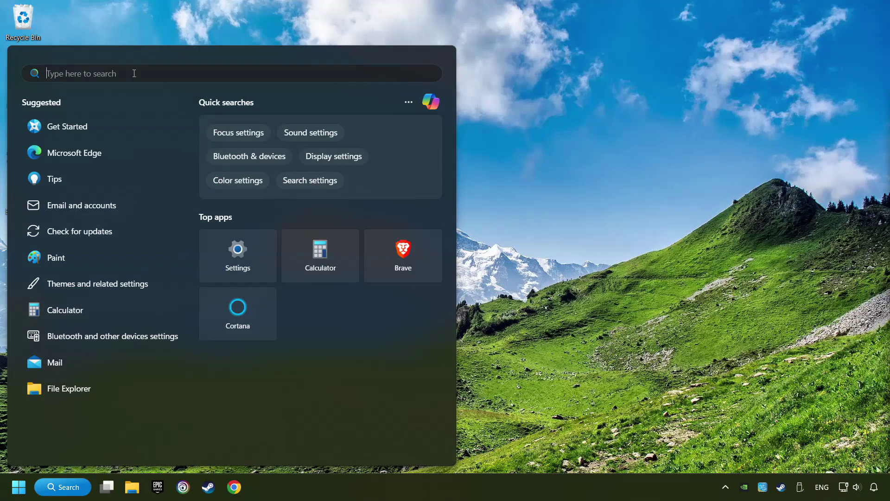
text(graphics s)
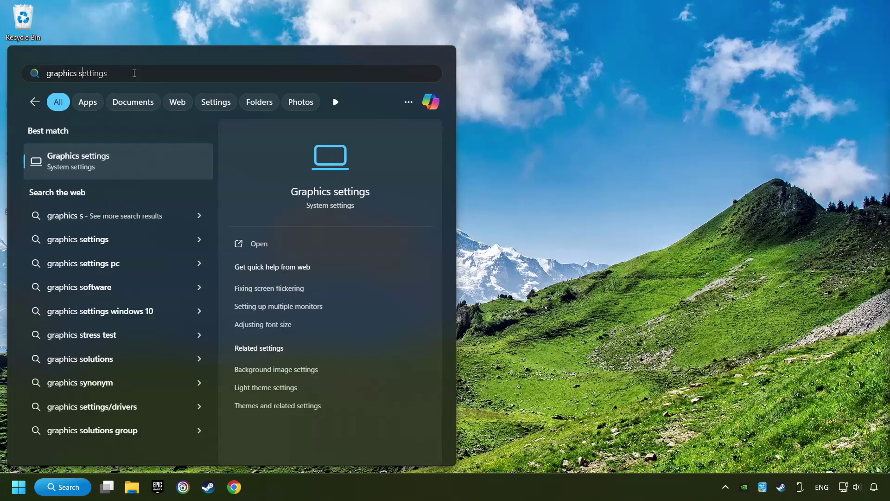
text(ettings)
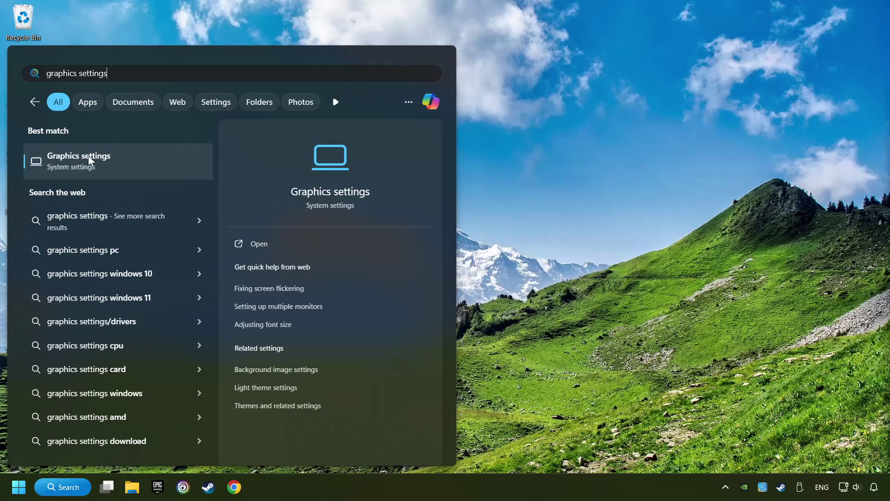
click(182, 162)
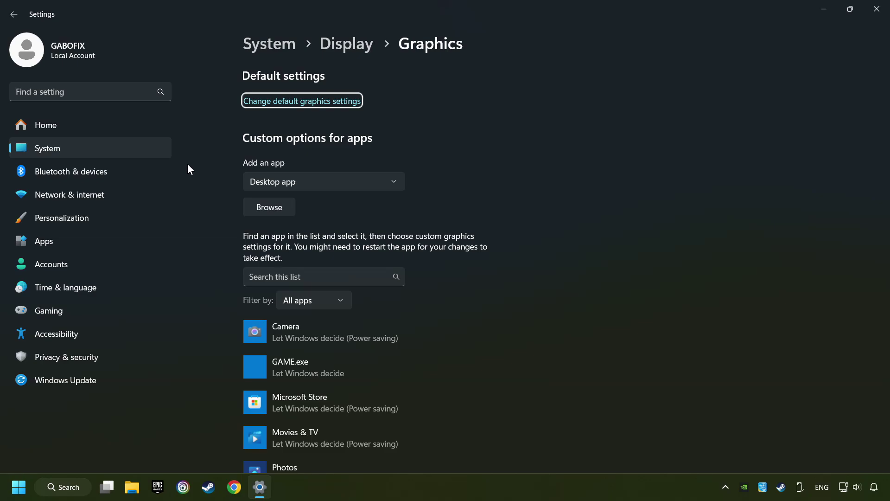
scroll(188, 163, down, 1)
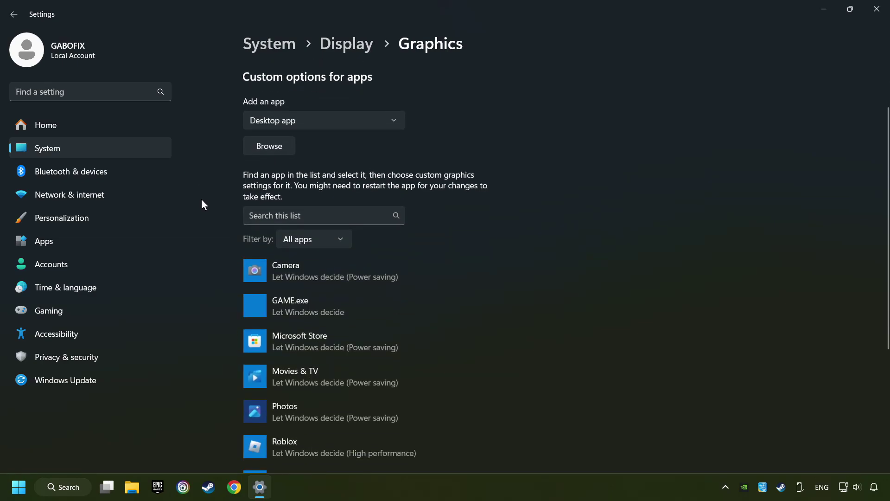
scroll(202, 199, down, 1)
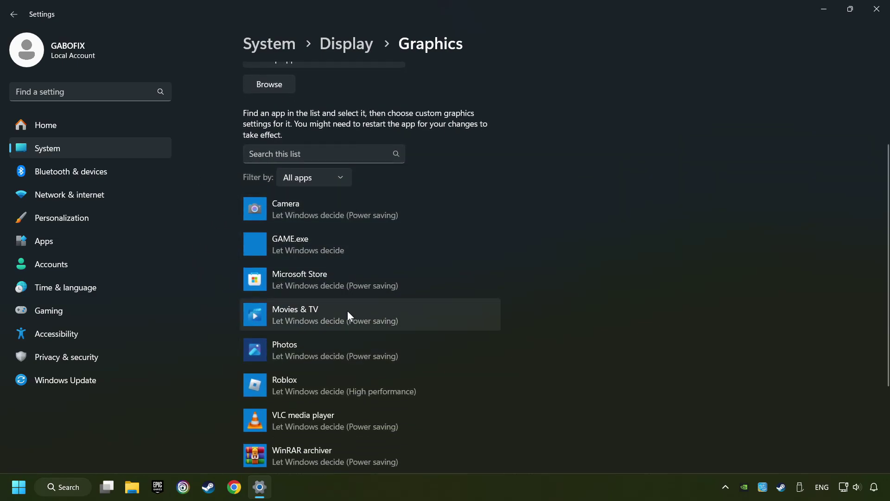
scroll(200, 217, up, 2)
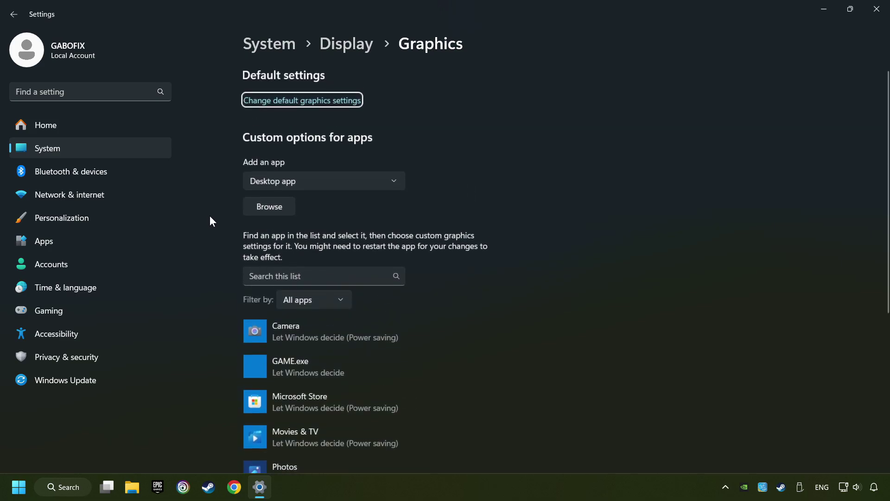
Step: Browse for a custom app, cancel the picker, and find GAME.exe in the list
click(278, 210)
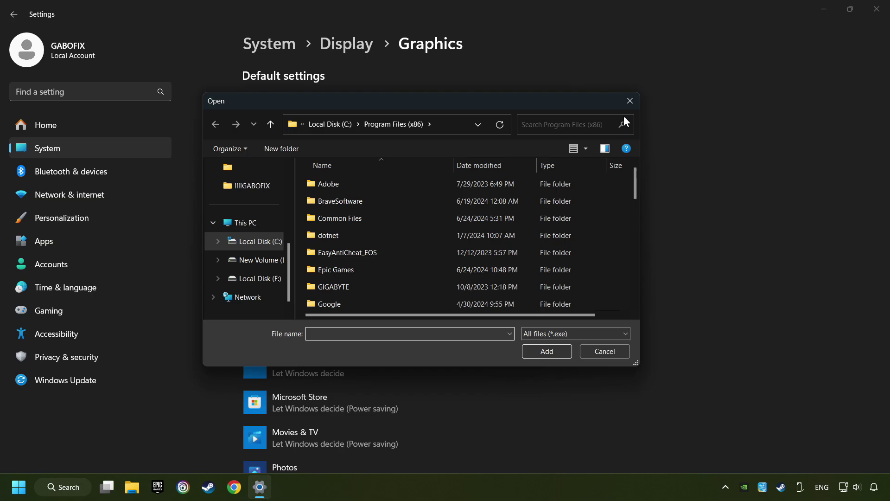
click(630, 101)
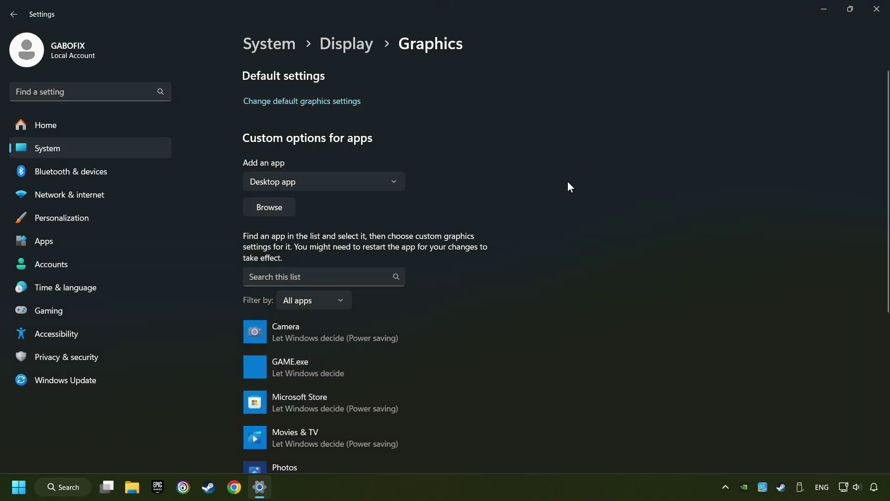
scroll(568, 187, down, 3)
Step: Set GAME.exe's graphics preference to High performance (GTX 1050 Ti), save it, and close Settings
click(278, 249)
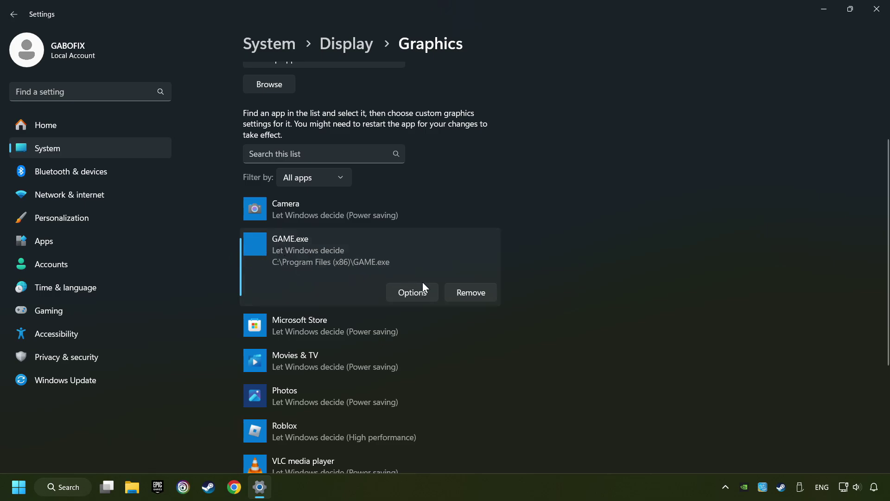
click(414, 293)
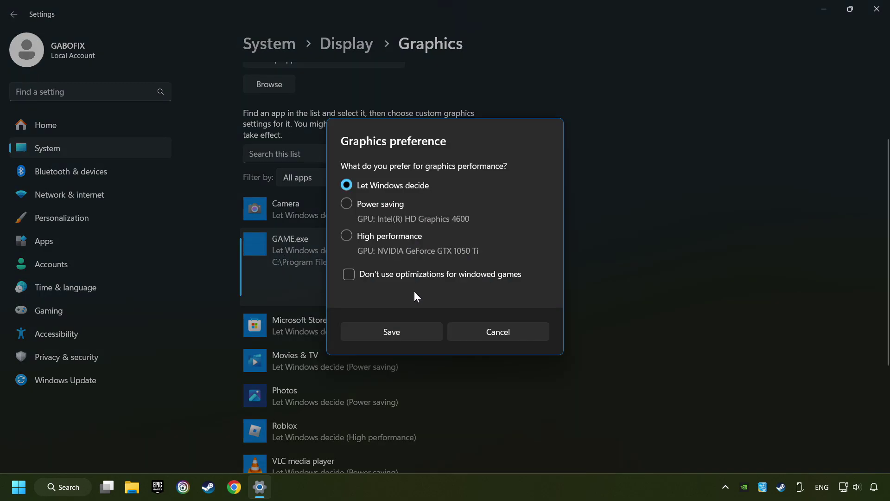
click(344, 235)
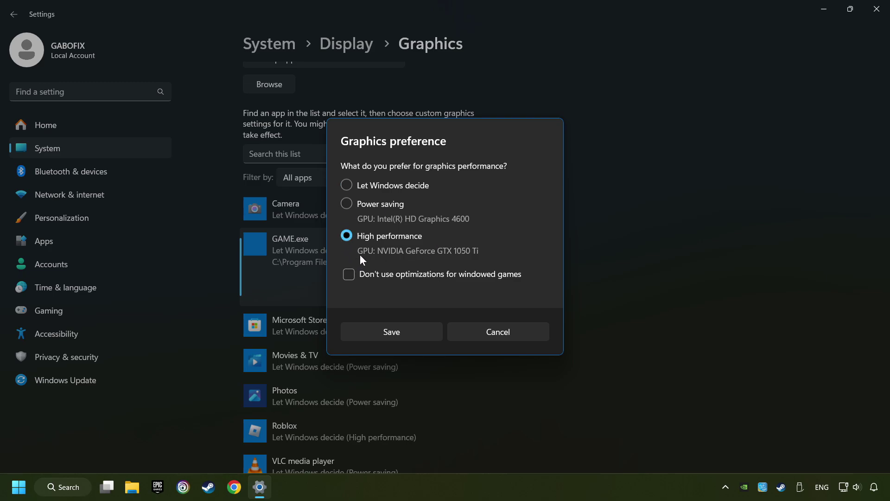
click(408, 332)
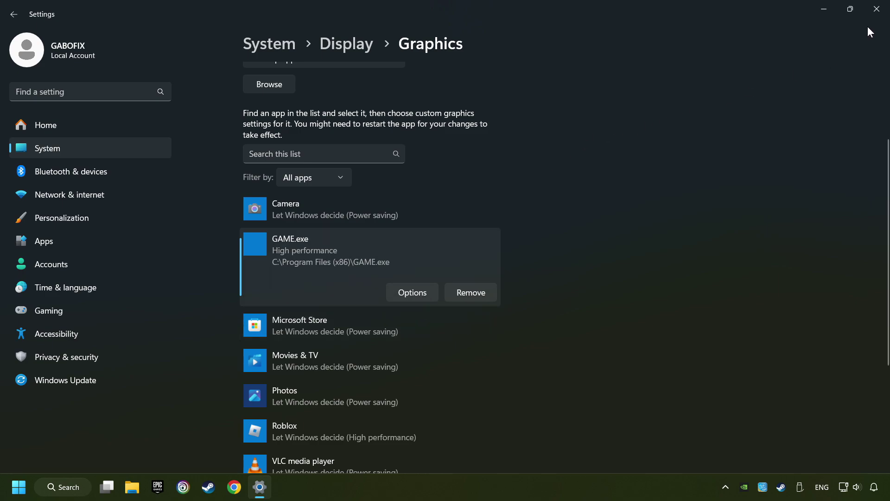
click(878, 13)
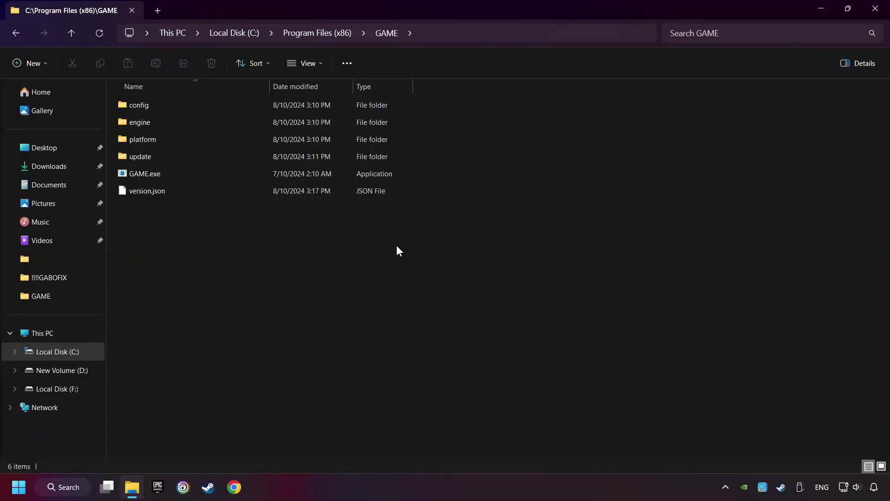
Step: Open the Properties dialog for GAME.exe in the GAME folder
click(172, 172)
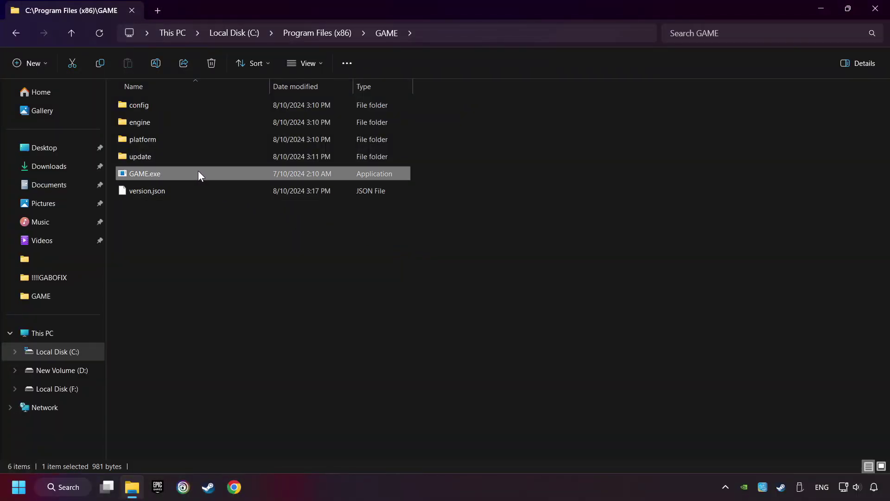
right_click(199, 171)
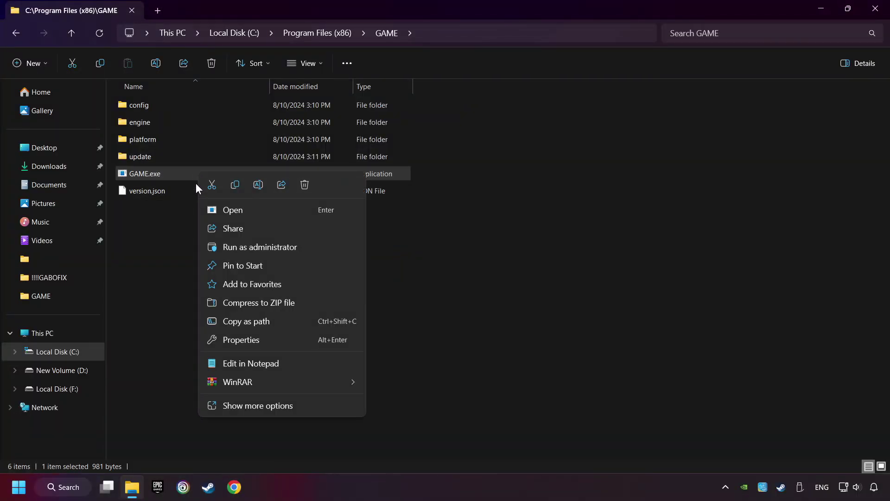
click(283, 340)
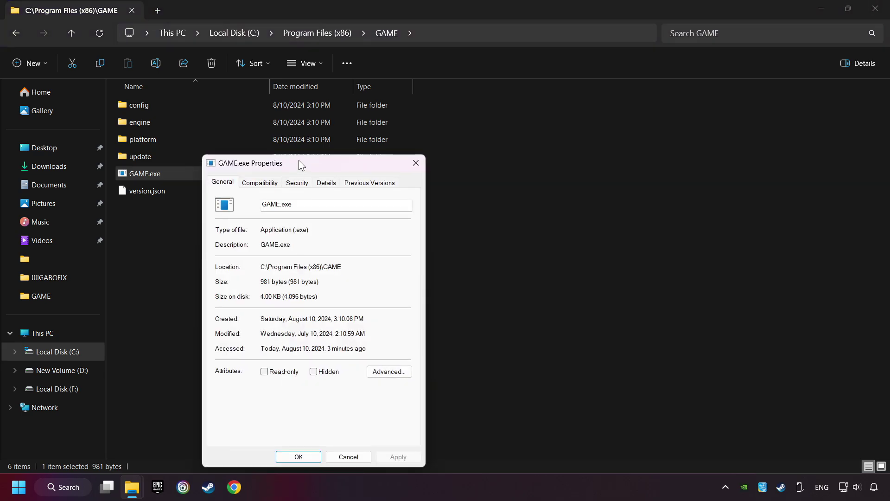
drag(299, 161, 406, 108)
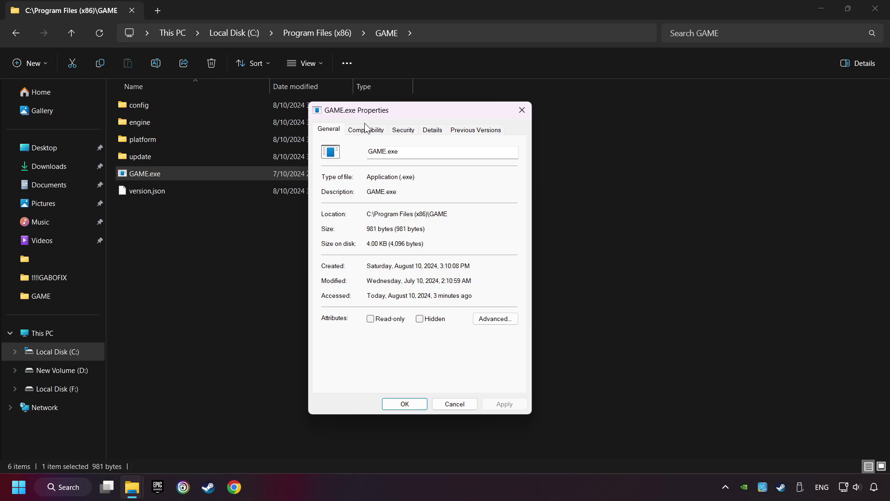
Step: Set GAME.exe to Windows 8 compatibility mode, run as administrator, no fullscreen optimizations
click(372, 133)
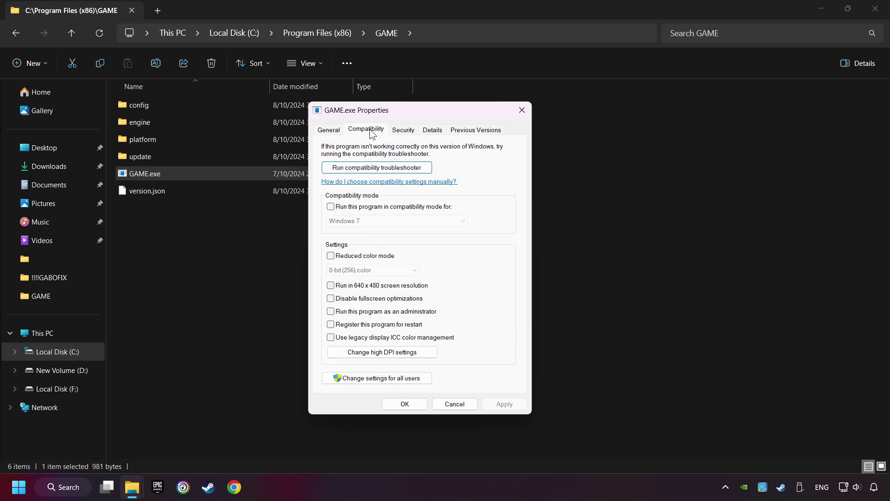
click(355, 208)
click(359, 218)
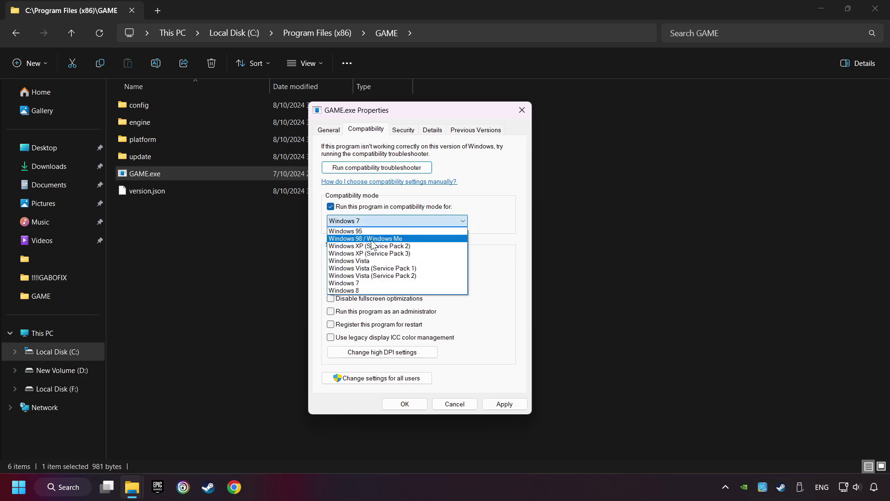
click(397, 291)
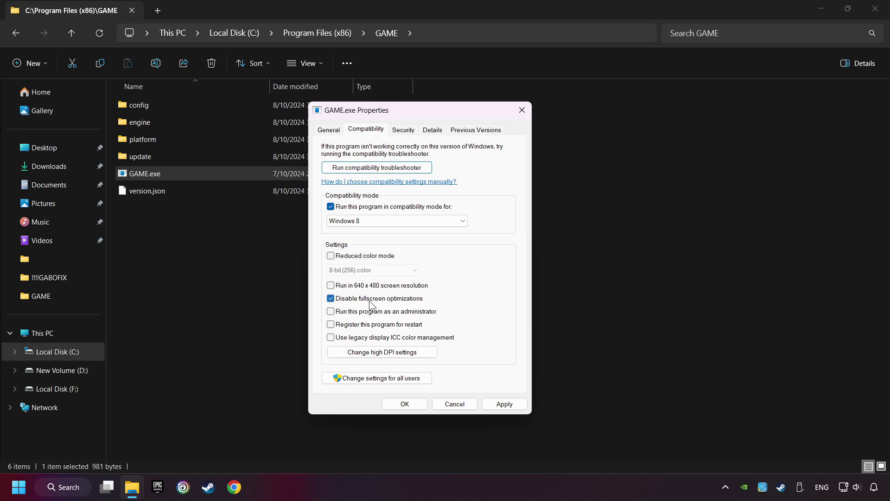
click(332, 312)
click(510, 407)
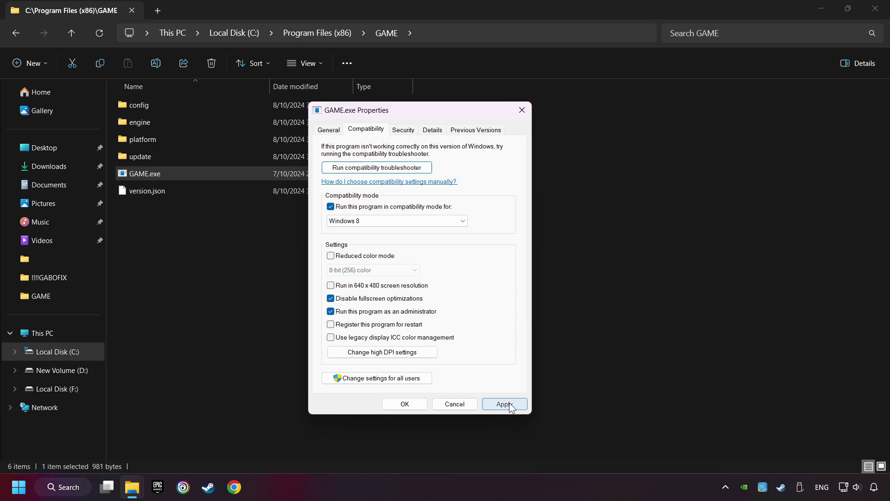
click(404, 407)
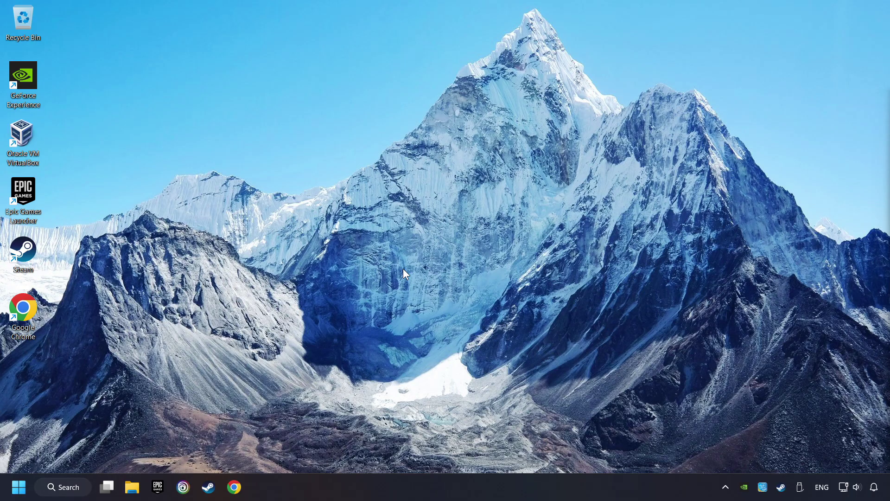
Step: Open Chrome and load the DirectX End-User Runtime download page from a pasted URL
click(234, 486)
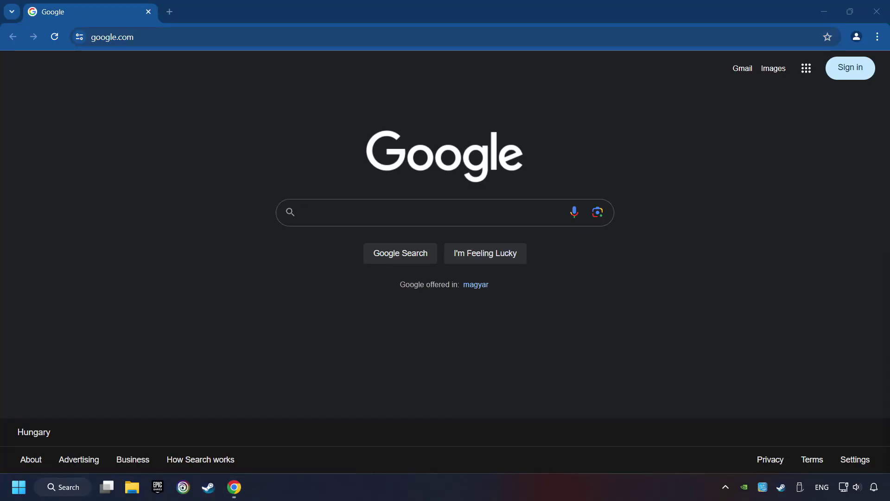
click(169, 36)
text(https://www.microsoft.com/en-US/download/details.aspx?id=35)
key(Return)
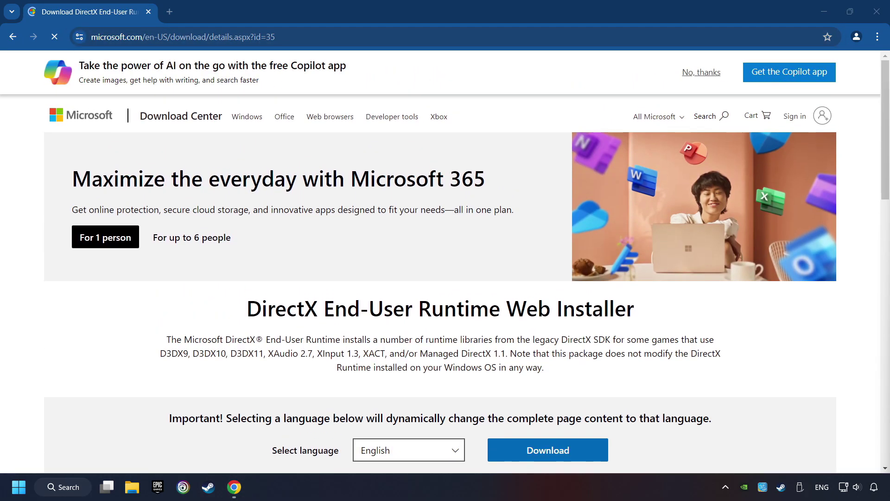
Step: Load the Visual C++ Redistributable latest downloads page in a new tab
click(169, 11)
text(https://learn.microsoft.com/en-us/cpp/windows/latest-supported-vc-redist?view=msvc-160)
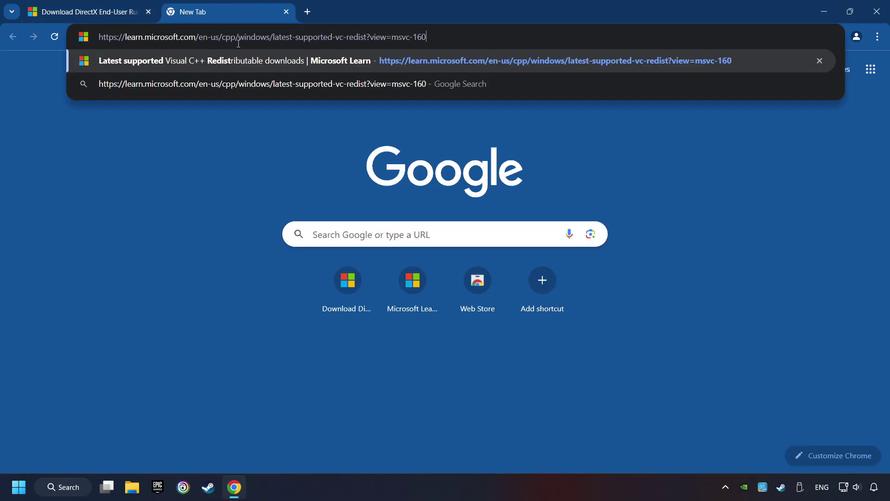
key(Return)
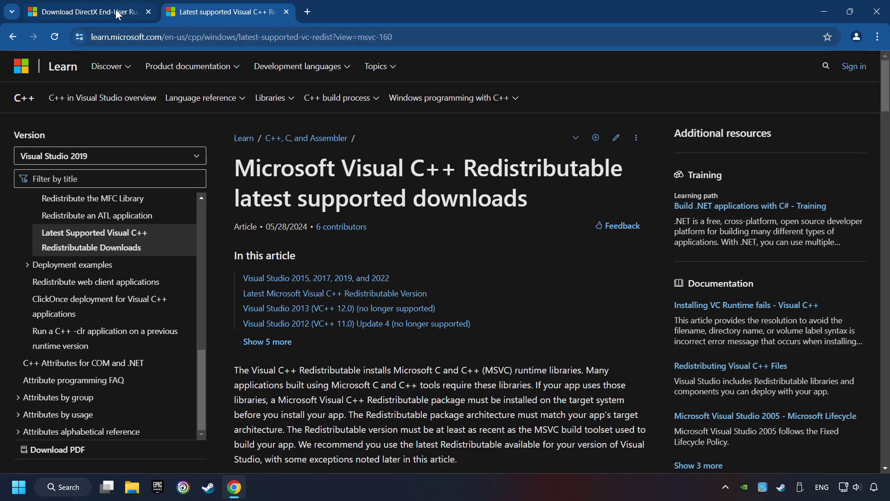
Step: Download dxwebsetup.exe from the DirectX page and run it
click(117, 13)
scroll(268, 237, down, 1)
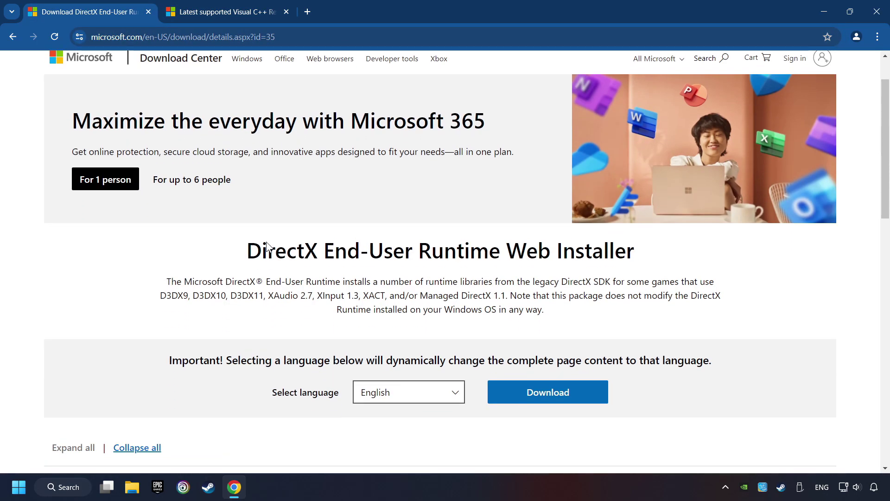
scroll(251, 250, down, 1)
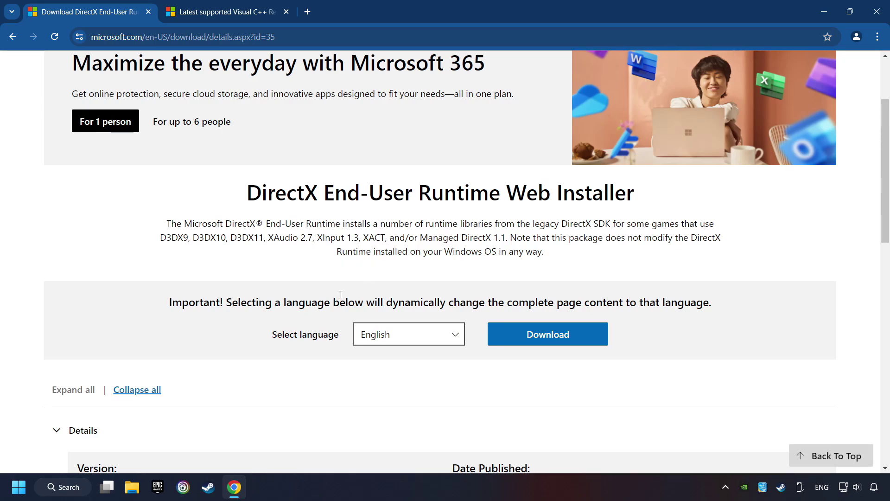
click(551, 341)
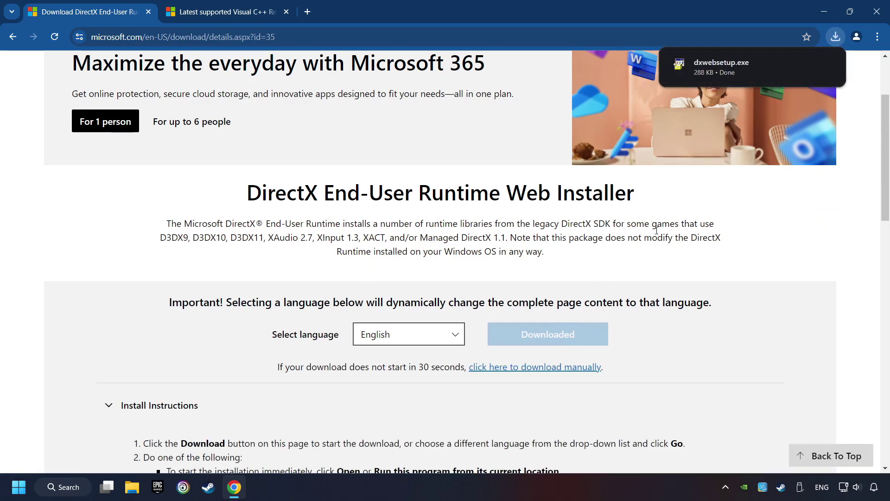
click(760, 68)
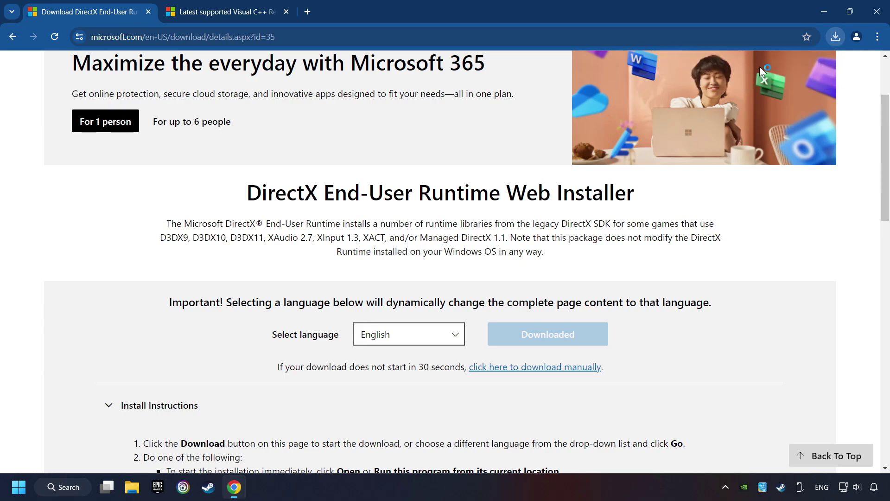
Step: Accept the DirectX license, decline the Bing Bar, and finish setup with DirectX already current
drag(297, 83, 514, 150)
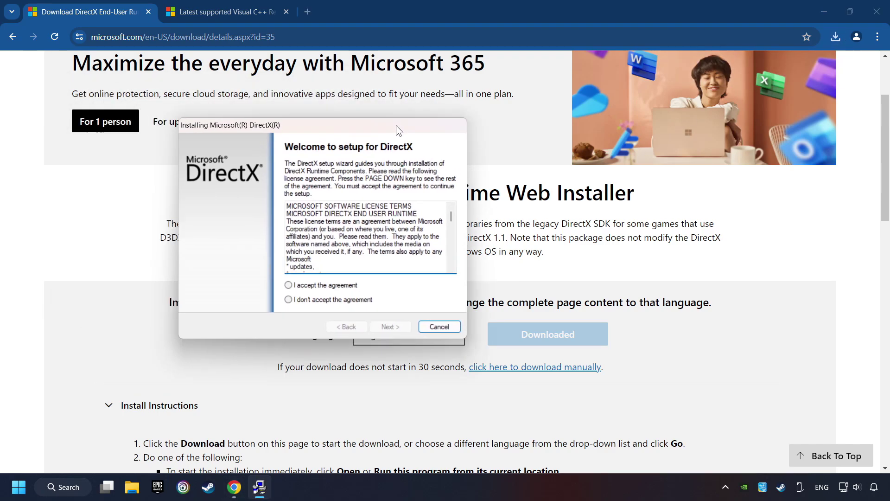
scroll(570, 242, down, 2)
scroll(557, 278, up, 2)
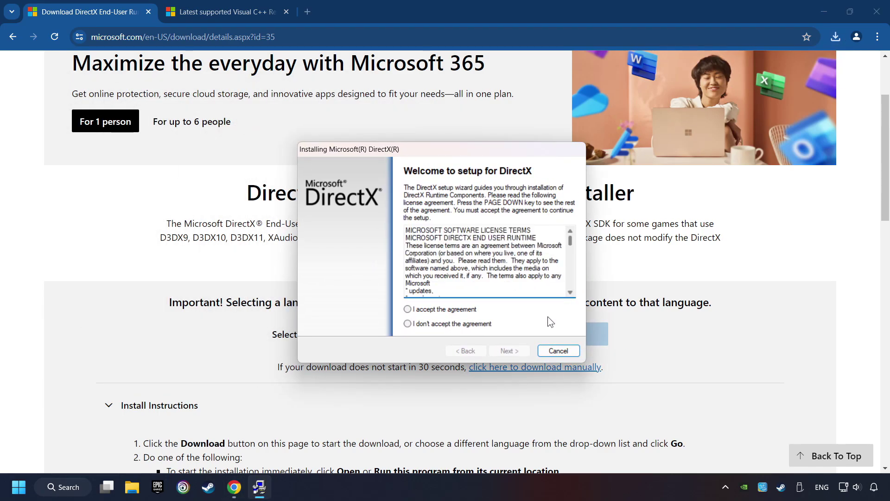
click(461, 310)
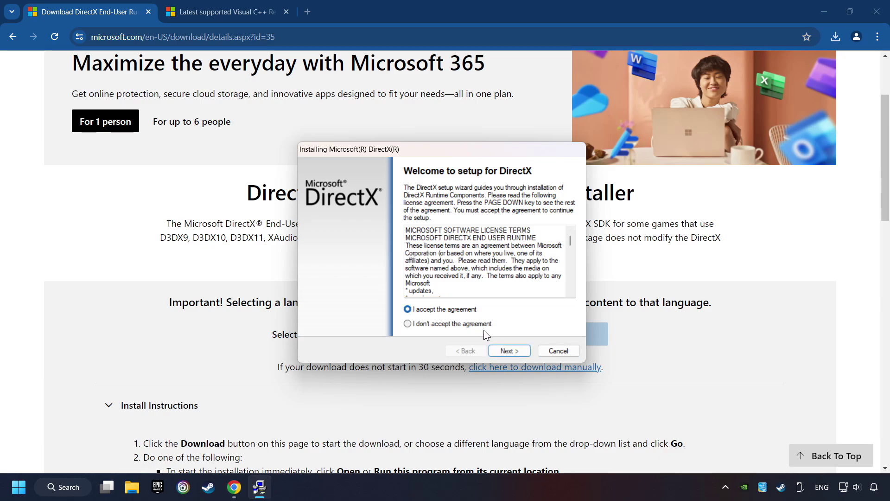
click(510, 351)
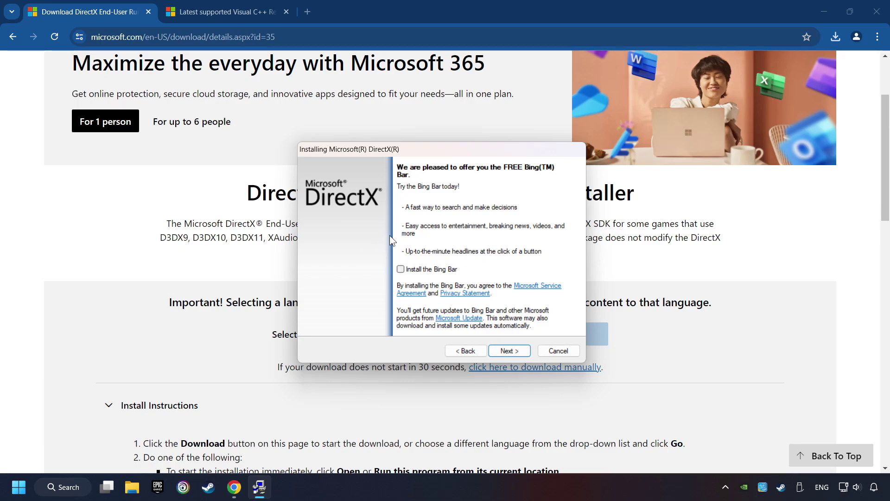
click(513, 352)
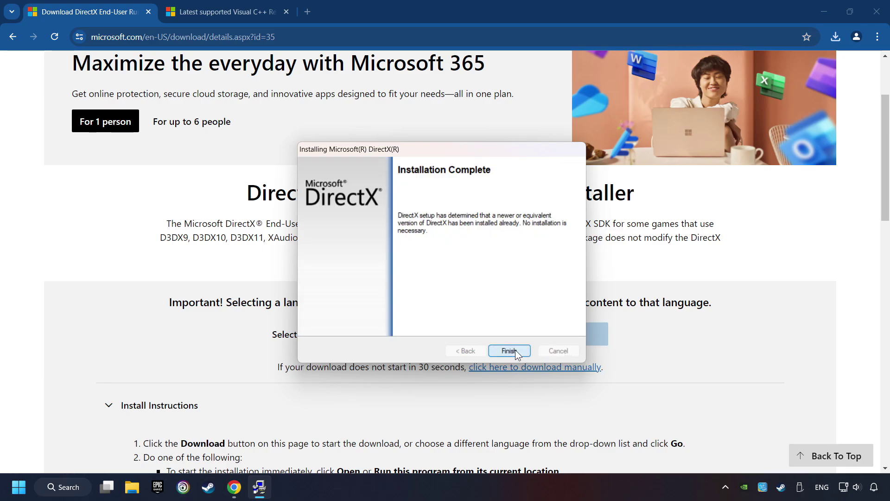
click(516, 350)
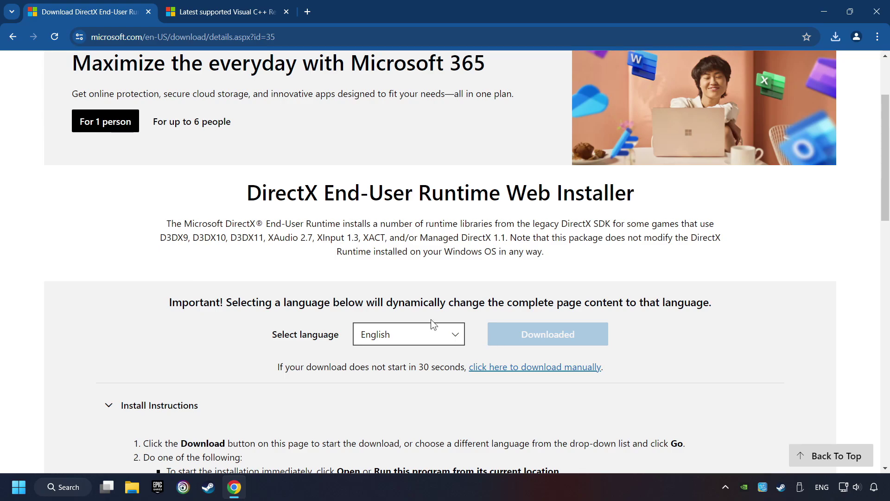
Step: Download the x64, x86 and ARM64 Visual C++ Redistributable installers from Microsoft Learn's latest-version table
click(216, 12)
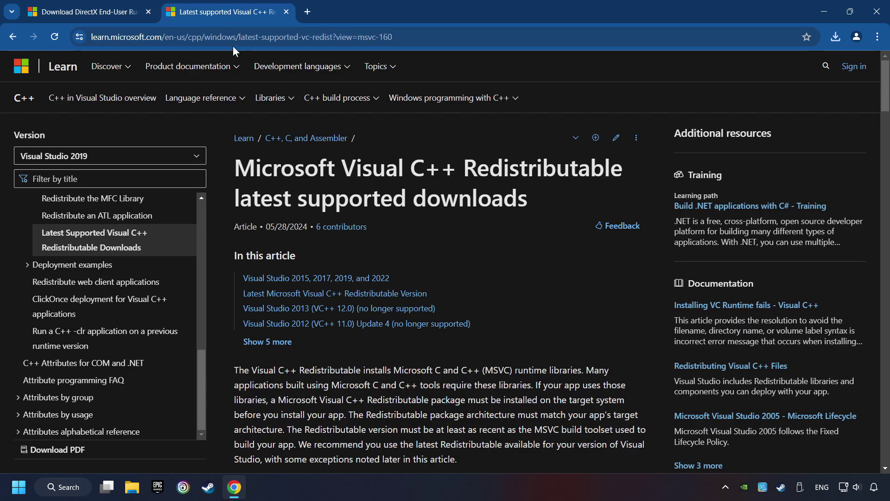
scroll(874, 93, down, 7)
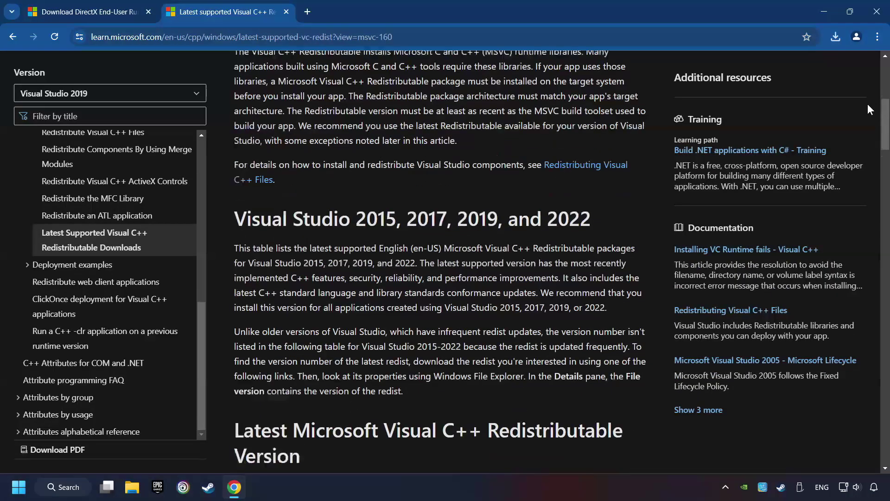
scroll(868, 104, down, 8)
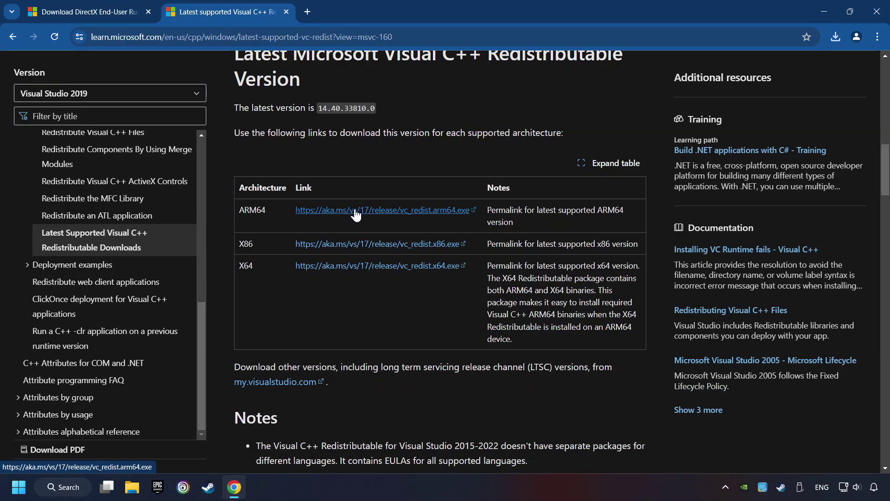
click(358, 244)
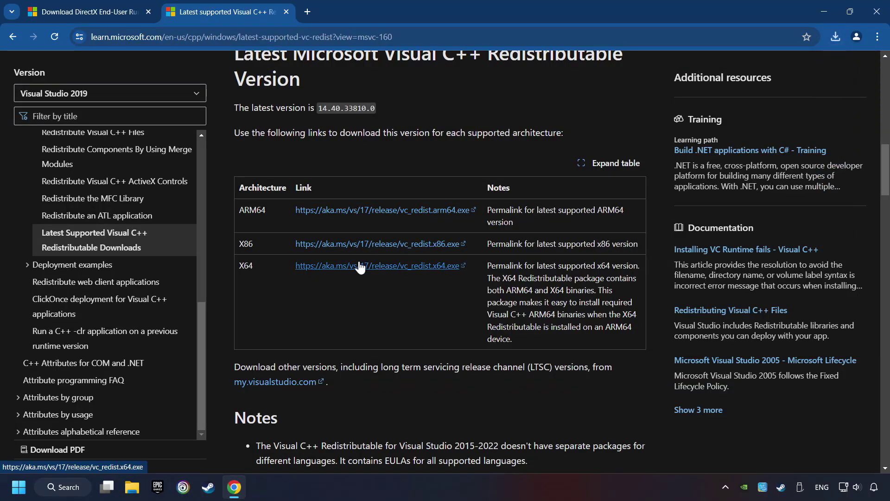
click(361, 268)
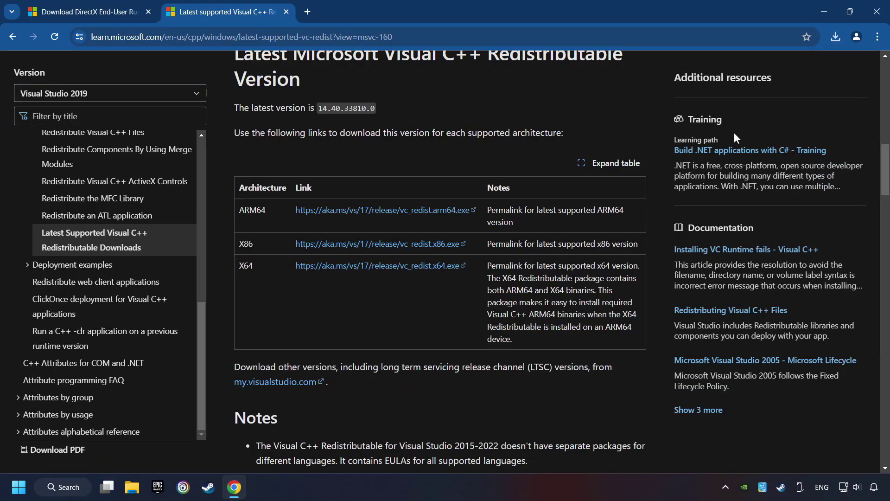
click(836, 37)
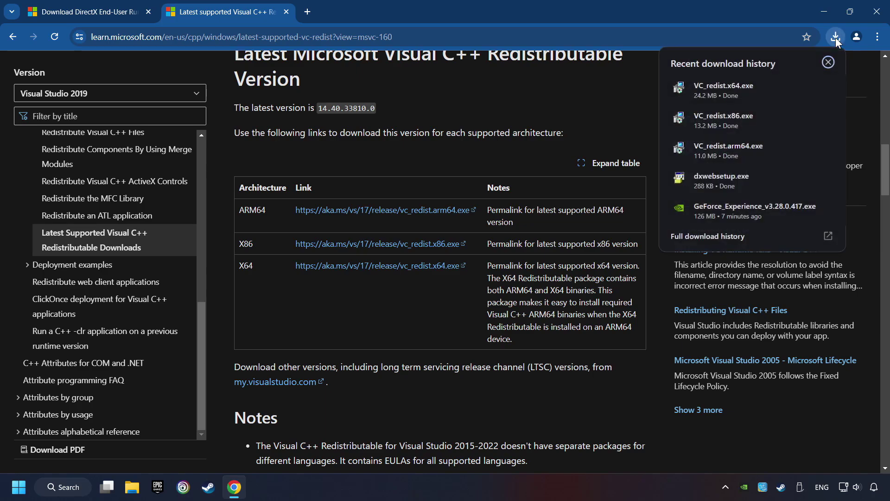
Step: Try installing VC_redist.arm64.exe and dismiss its unsupported-processor failure (0x80070661)
click(744, 146)
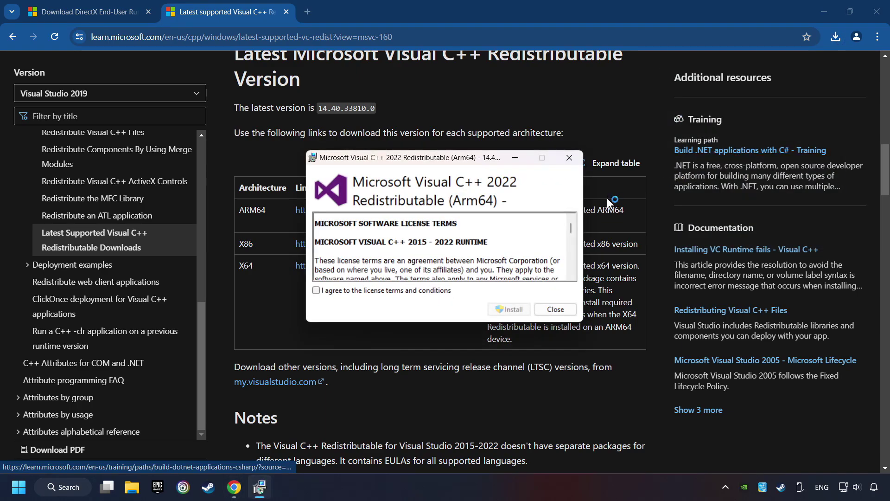
drag(571, 228, 533, 283)
click(335, 290)
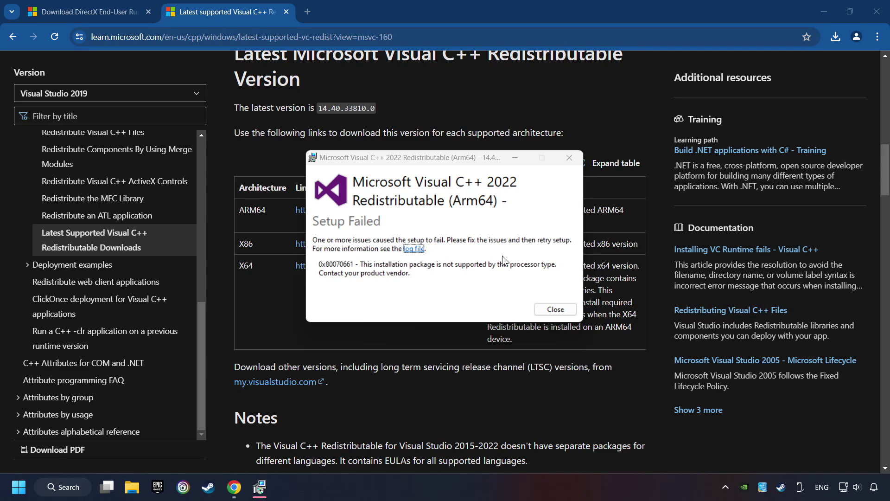
click(555, 309)
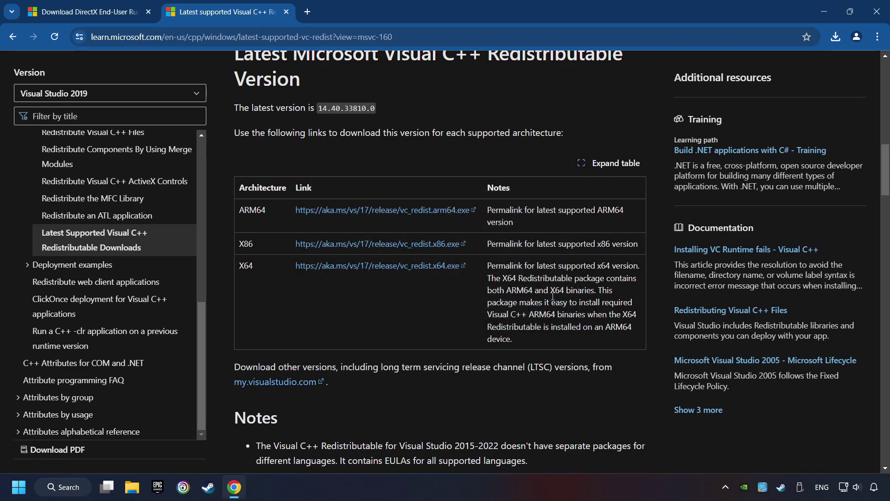
Step: Install VC_redist.x86.exe and VC_redist.x64.exe (2015-2022, 14.40.33810) from Chrome's downloads list
click(836, 37)
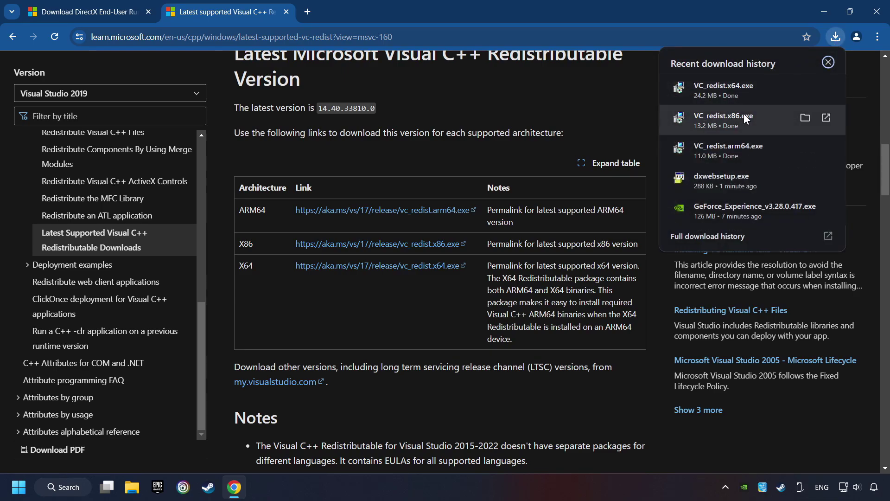
click(744, 116)
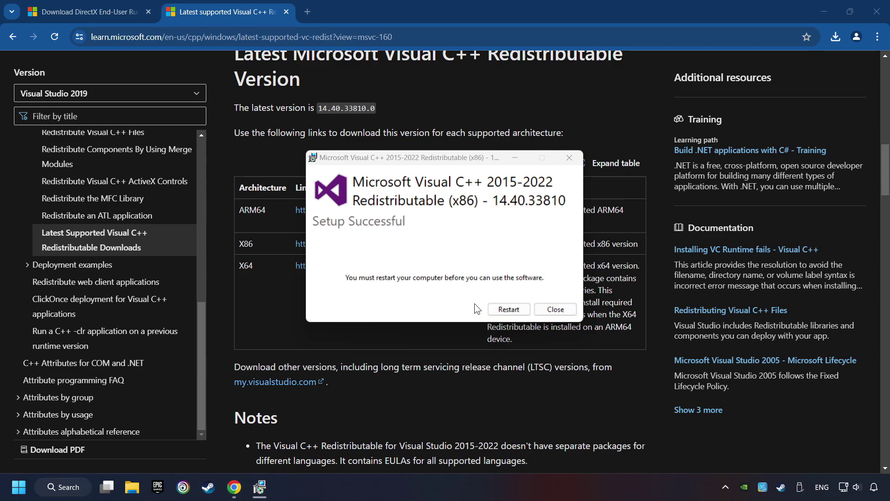
click(556, 309)
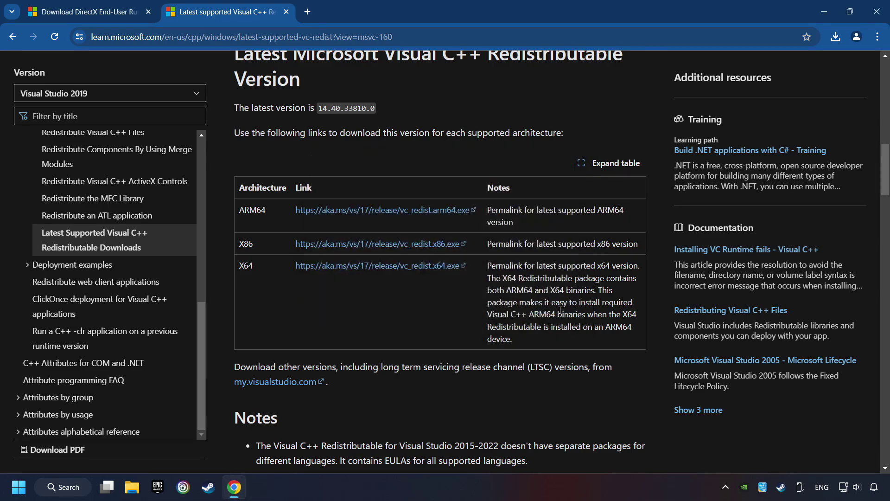
click(835, 38)
click(761, 84)
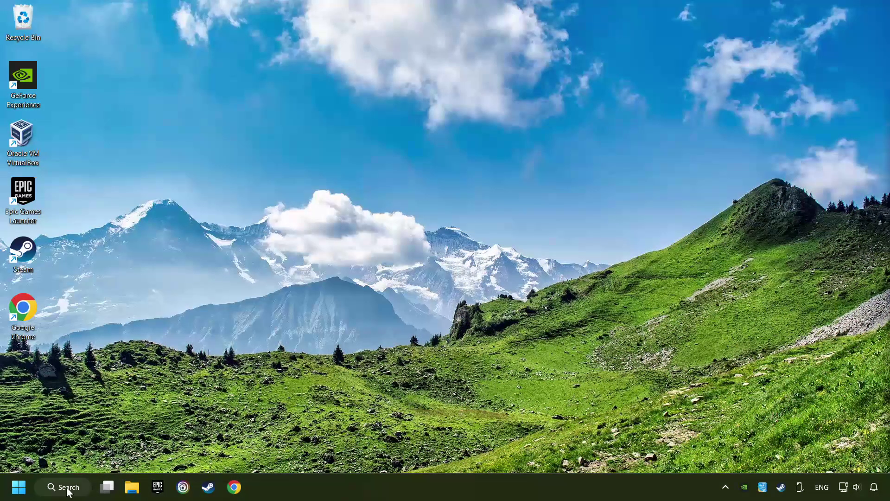
Step: Check for Windows updates, confirm Windows is up to date, and close Settings
click(65, 488)
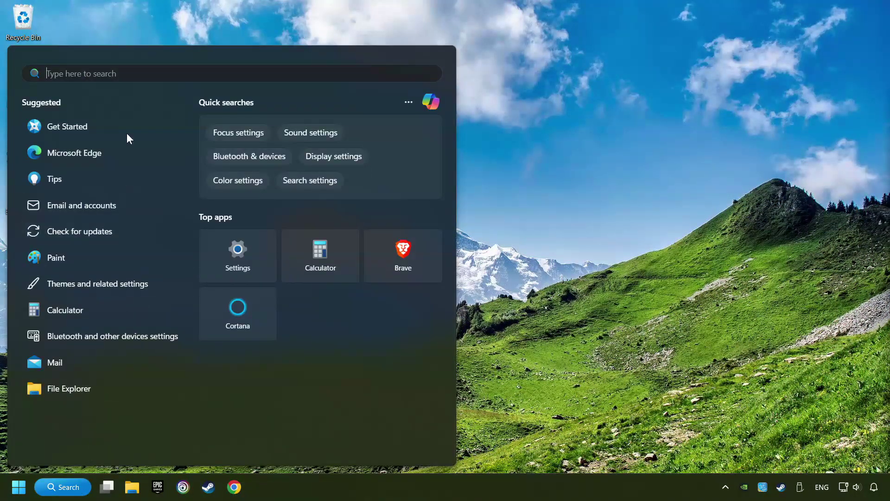
text(updates)
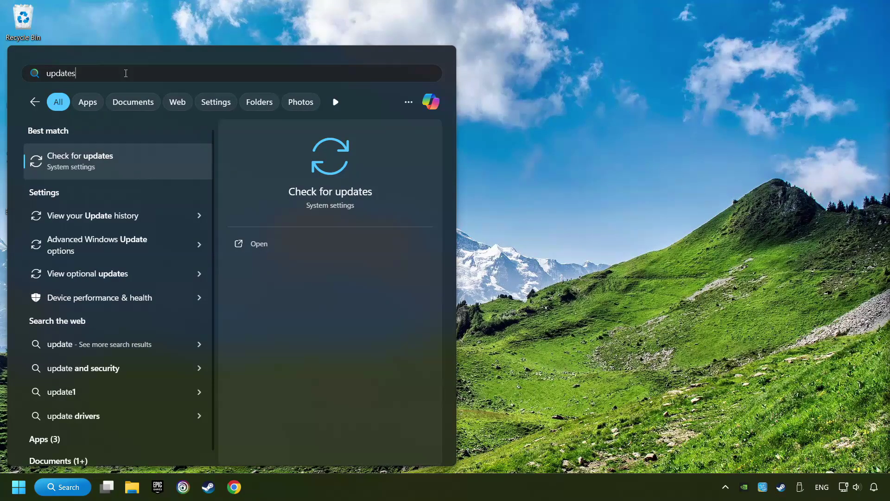
click(167, 161)
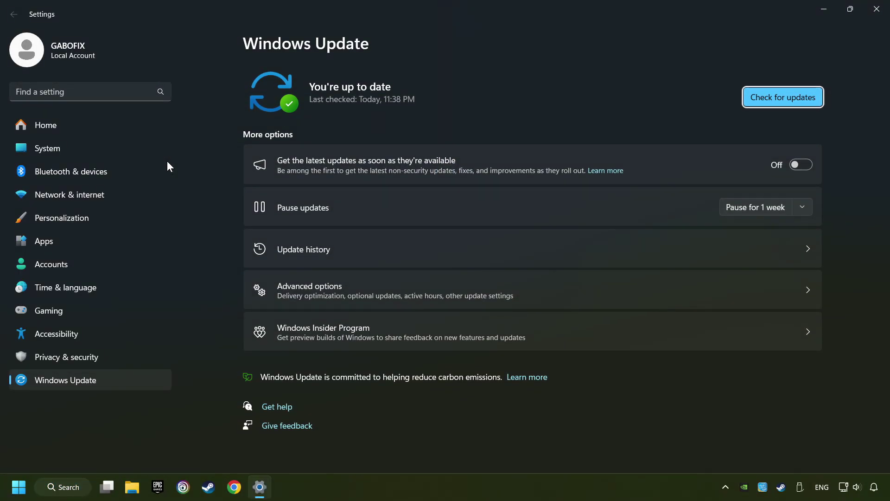
click(794, 105)
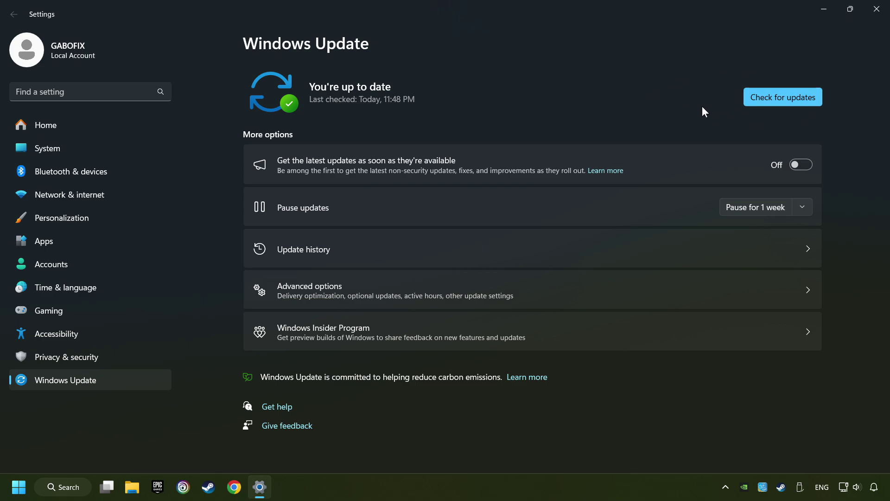
click(876, 17)
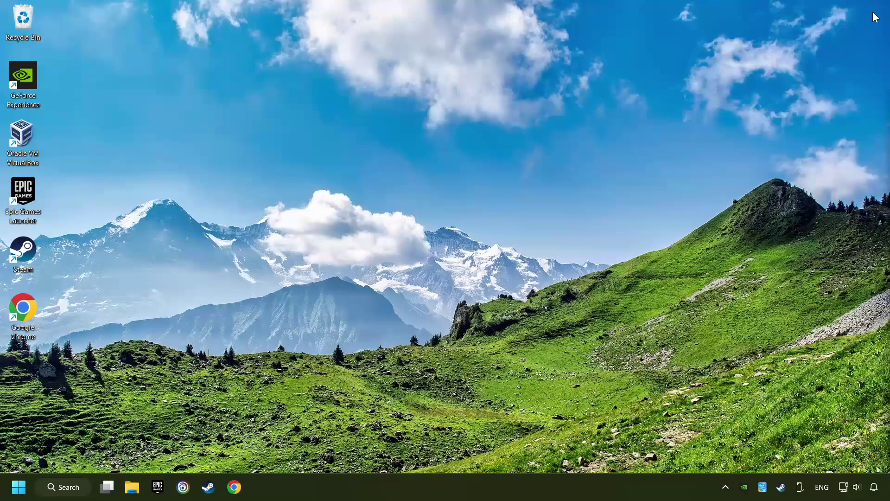
Step: Disable Teams, jusched.exe, EpicGamesLauncher.exe and browser_assistant.exe in Task Manager's startup apps
right_click(439, 486)
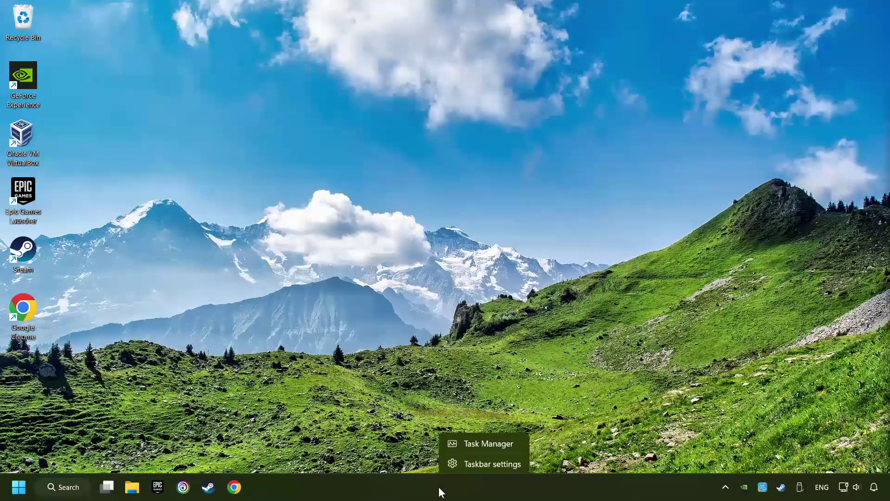
click(510, 446)
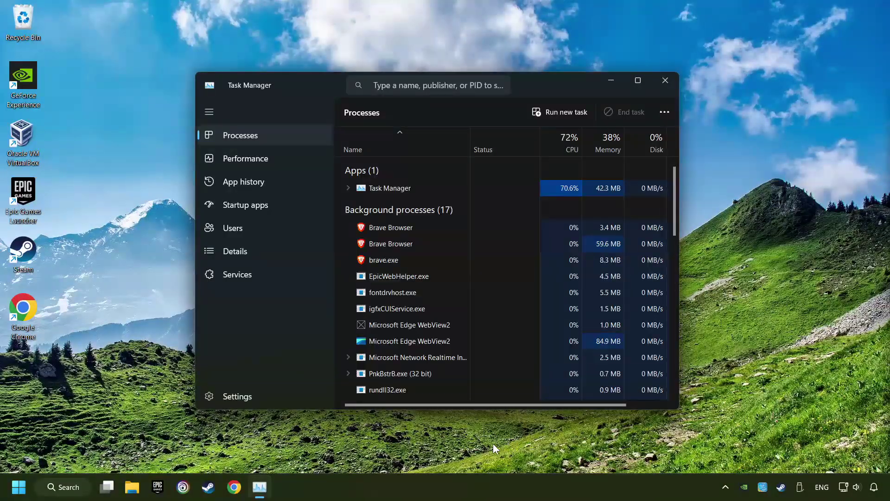
click(286, 207)
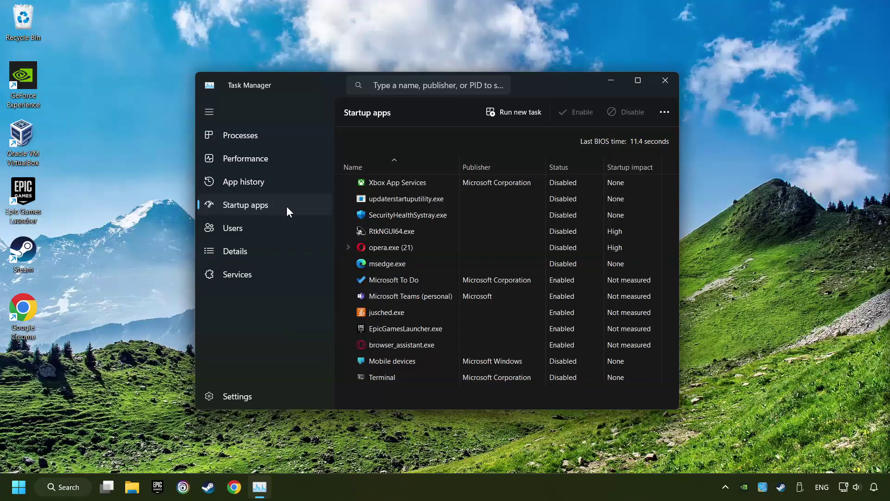
click(483, 281)
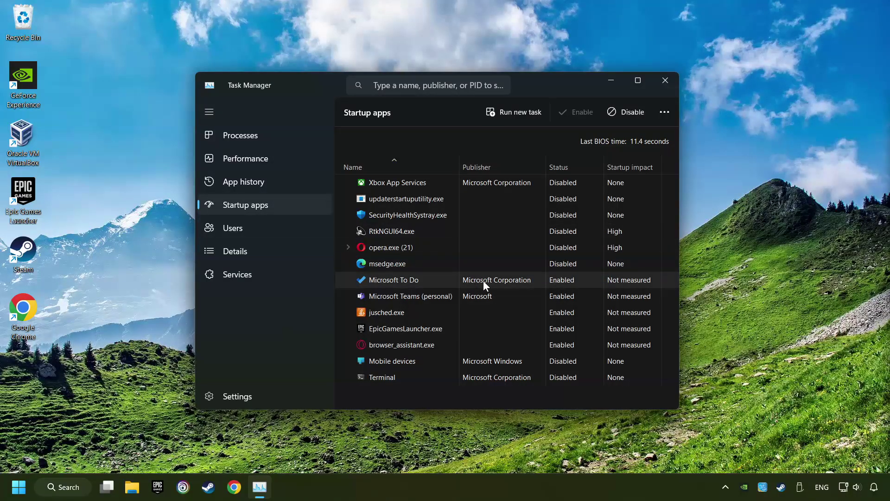
click(569, 296)
click(624, 114)
click(591, 311)
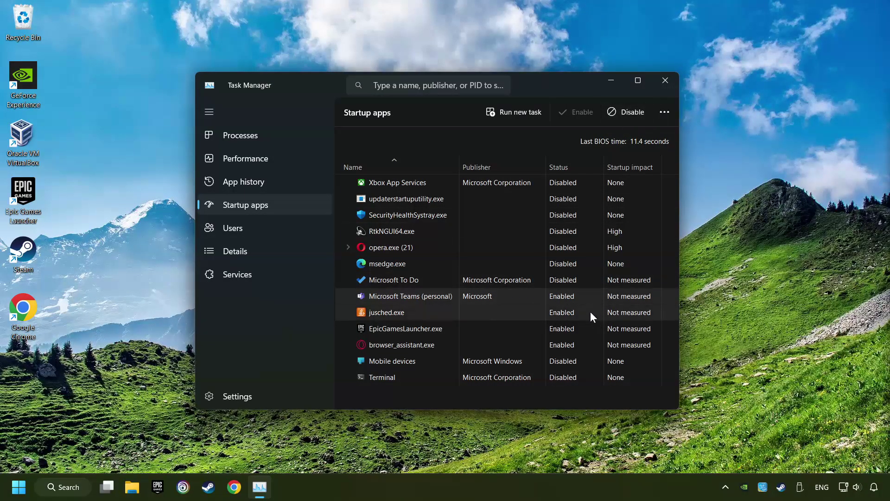
click(626, 119)
click(582, 326)
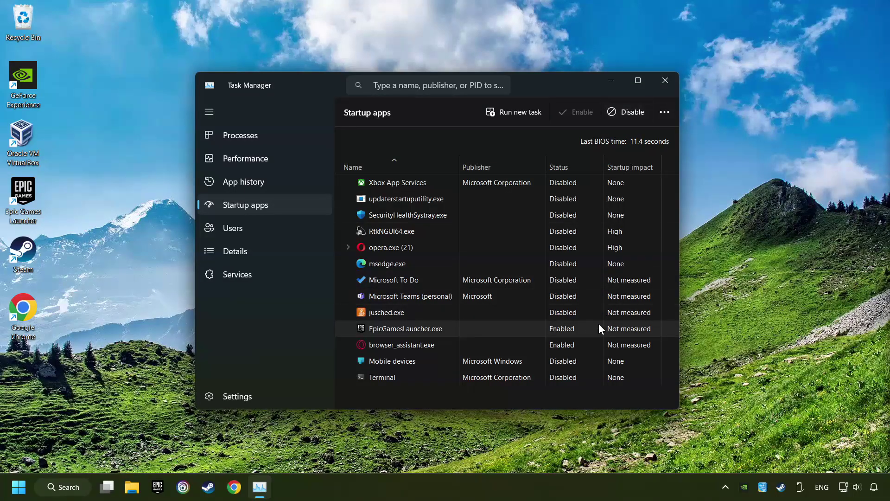
click(626, 115)
click(625, 116)
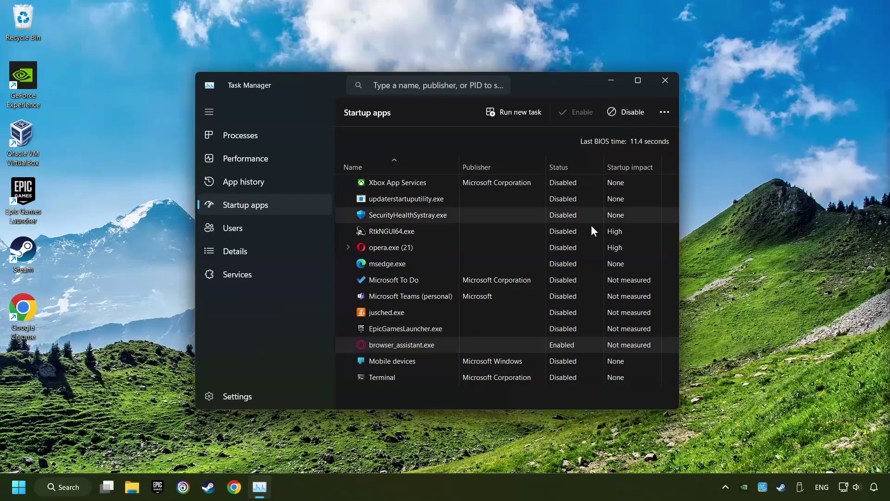
click(662, 79)
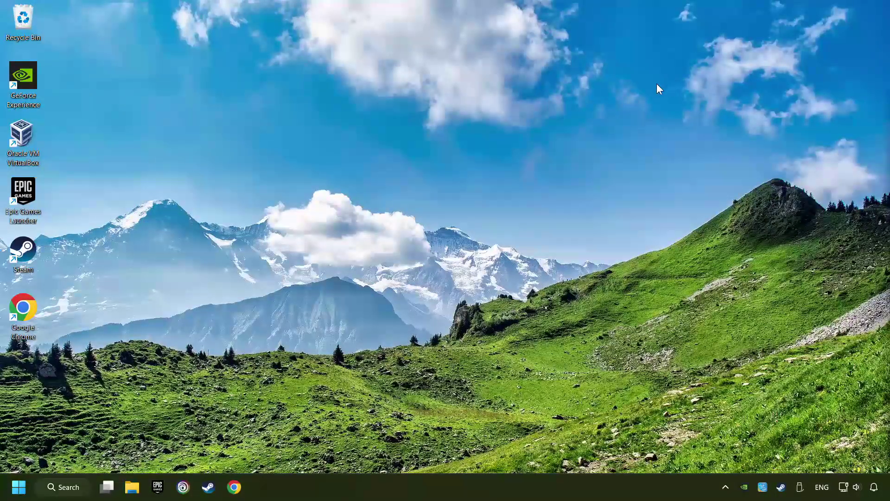
click(70, 487)
text(wi)
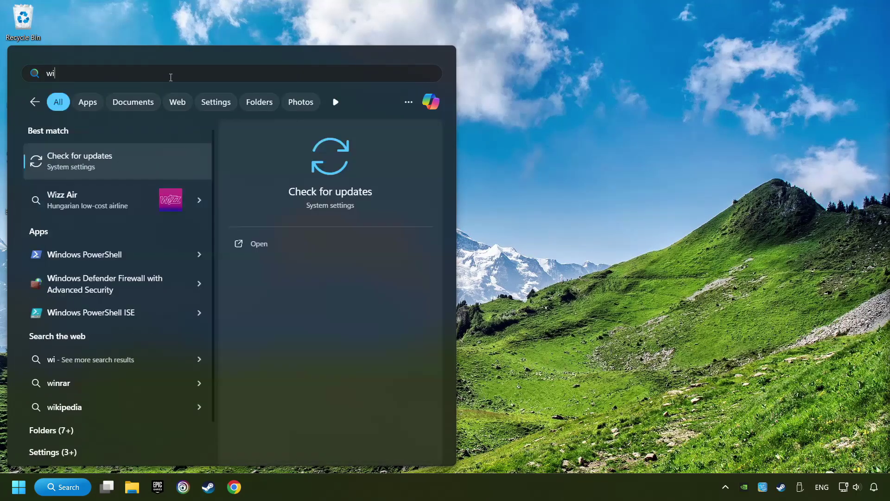
text(ndows sec)
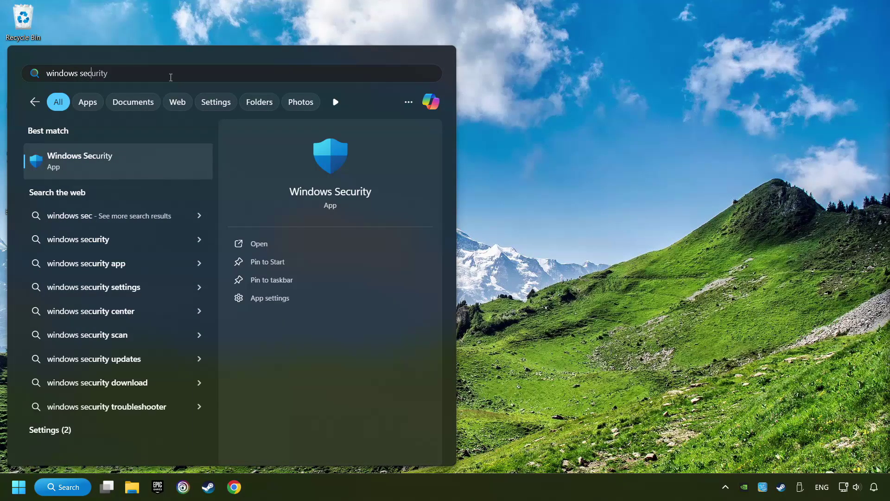
text(urity)
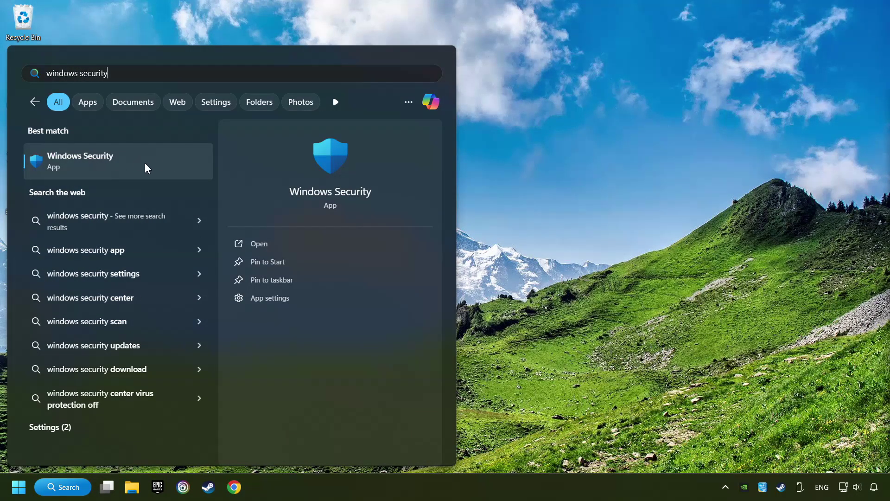
click(180, 161)
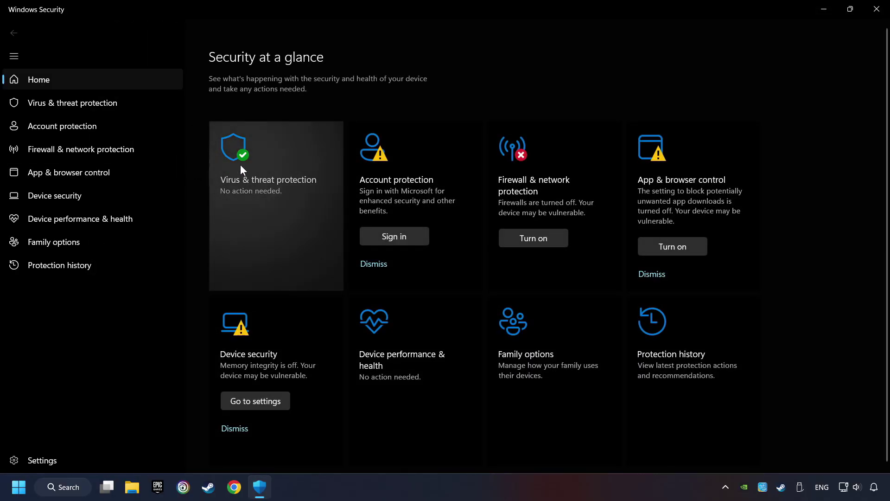
click(288, 200)
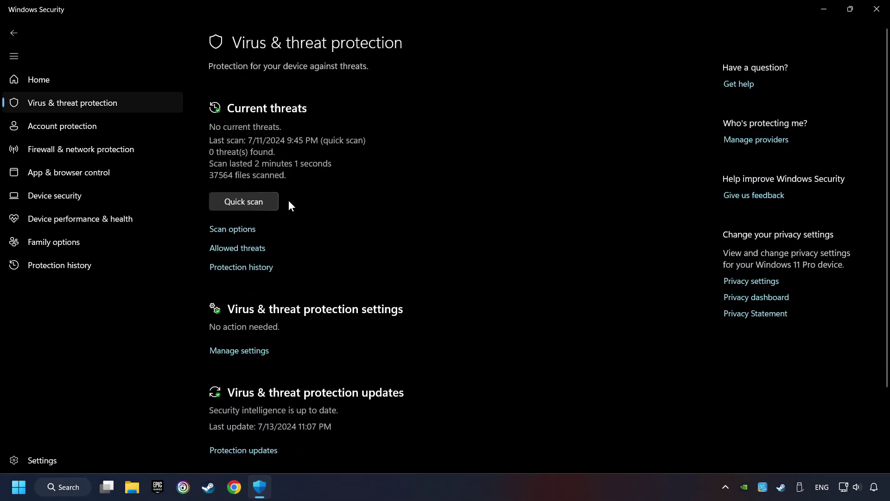
scroll(302, 229, down, 3)
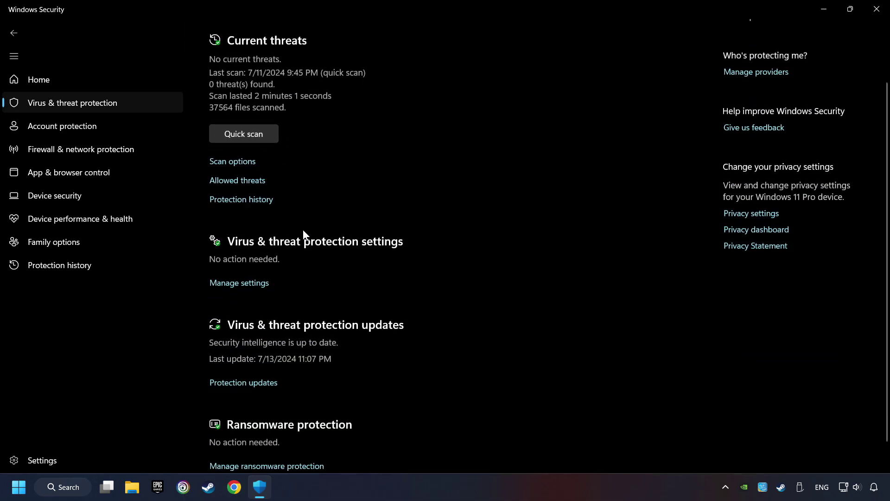
click(258, 285)
scroll(259, 288, down, 2)
scroll(326, 283, down, 15)
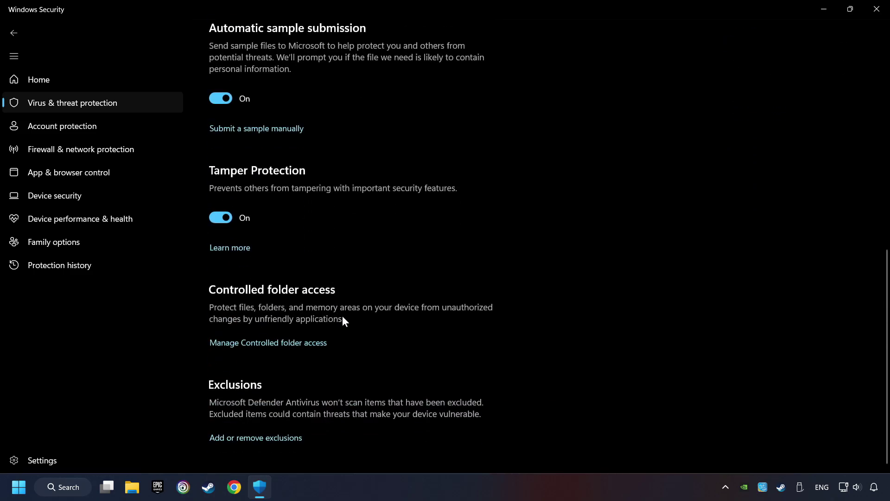
click(261, 440)
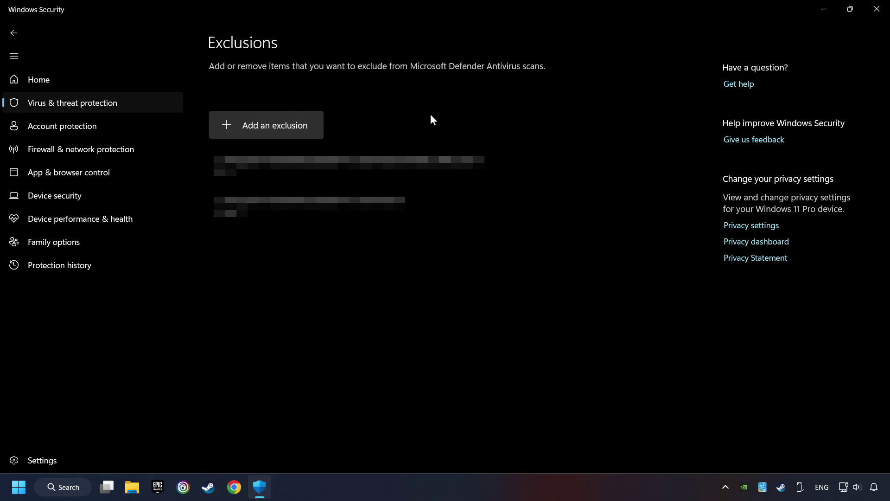
click(877, 9)
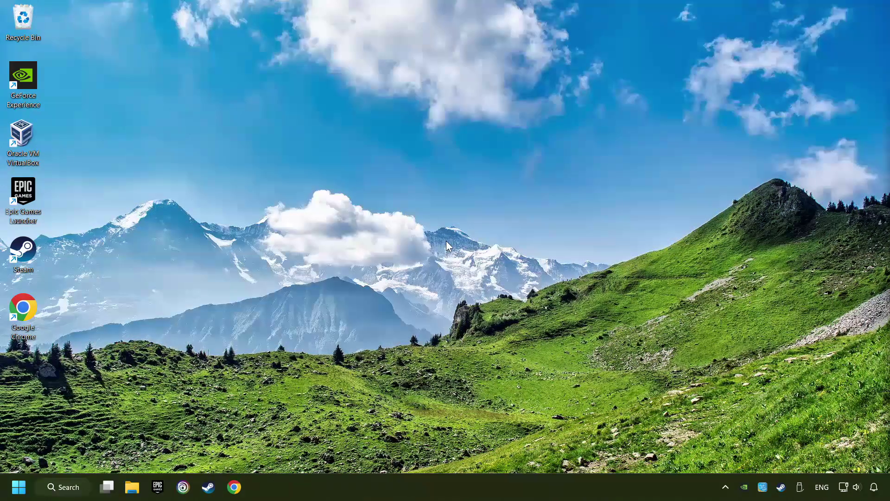
Step: Tick Public for GAME.exe in the firewall's allowed apps list and apply with OK
click(72, 489)
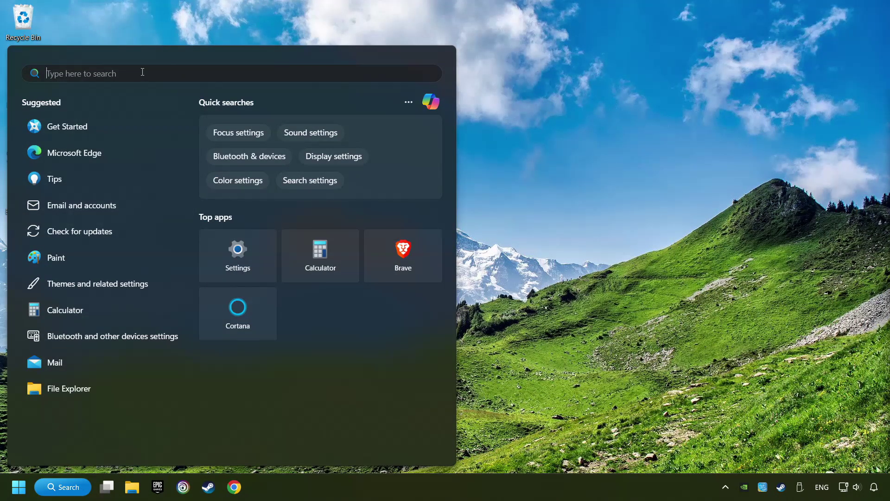
text(firewall)
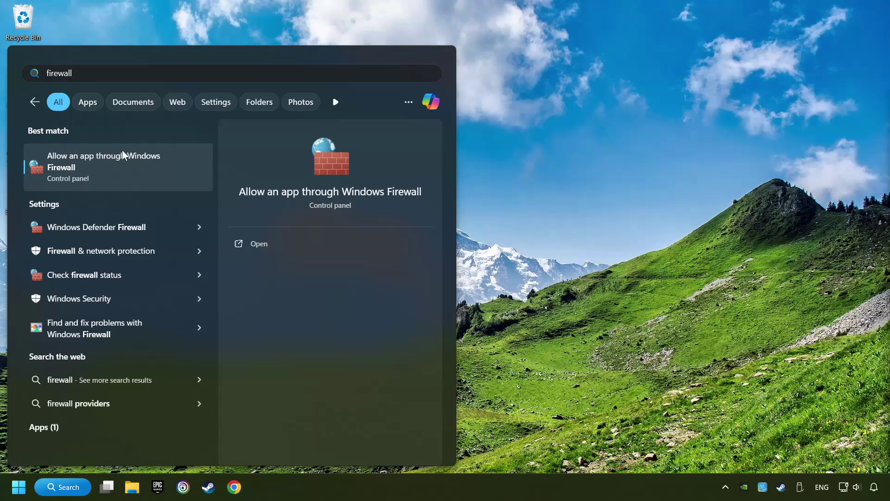
click(185, 160)
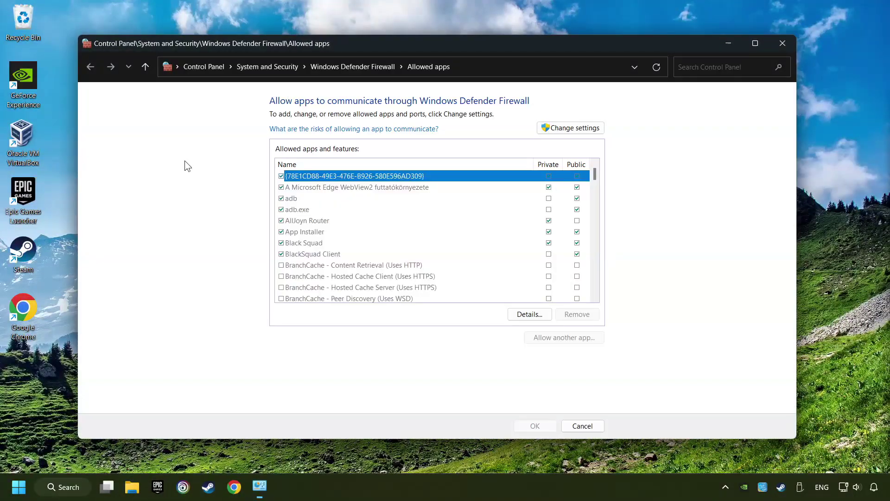
click(586, 132)
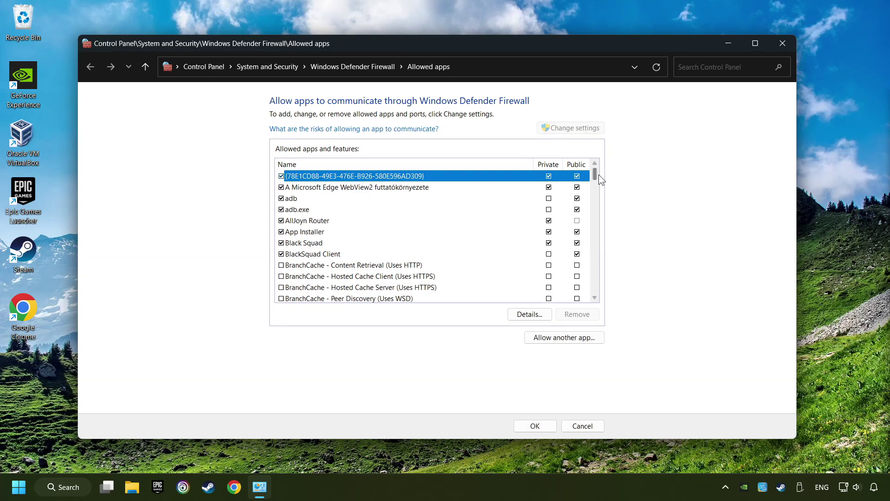
mouse_move(596, 175)
mouse_down()
mouse_move(589, 220)
mouse_move(588, 192)
mouse_up()
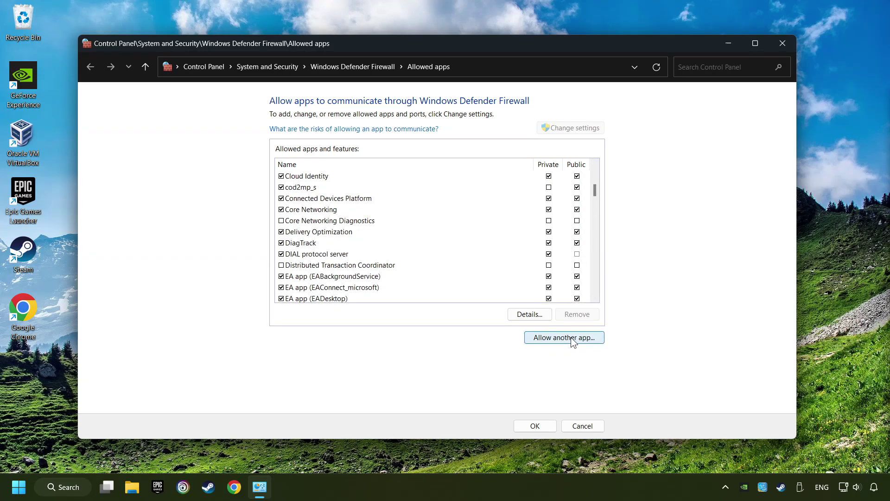
scroll(593, 191, down, 5)
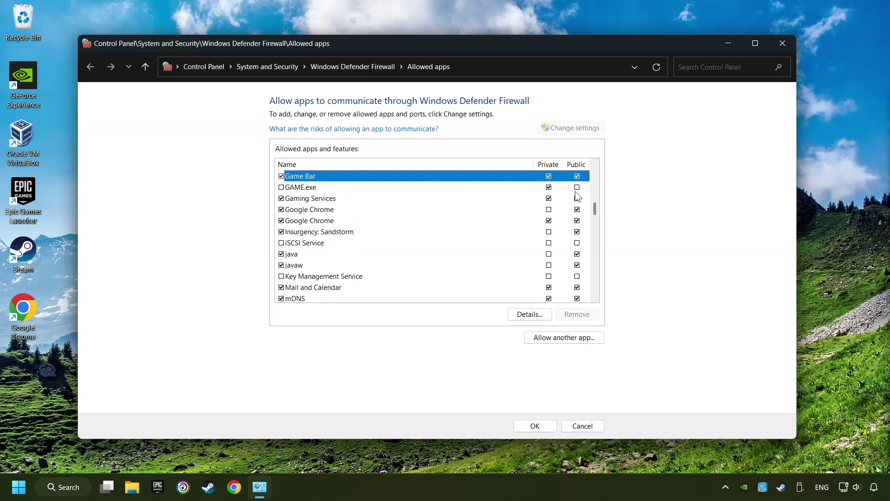
click(564, 191)
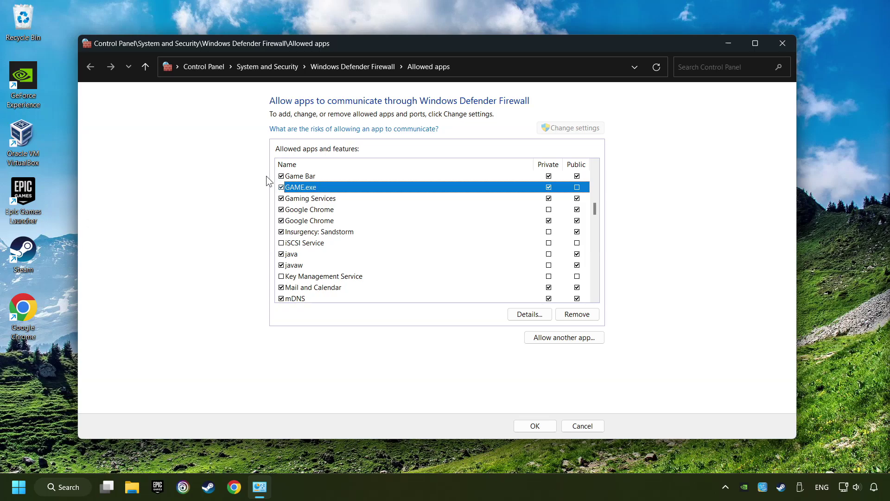
click(577, 187)
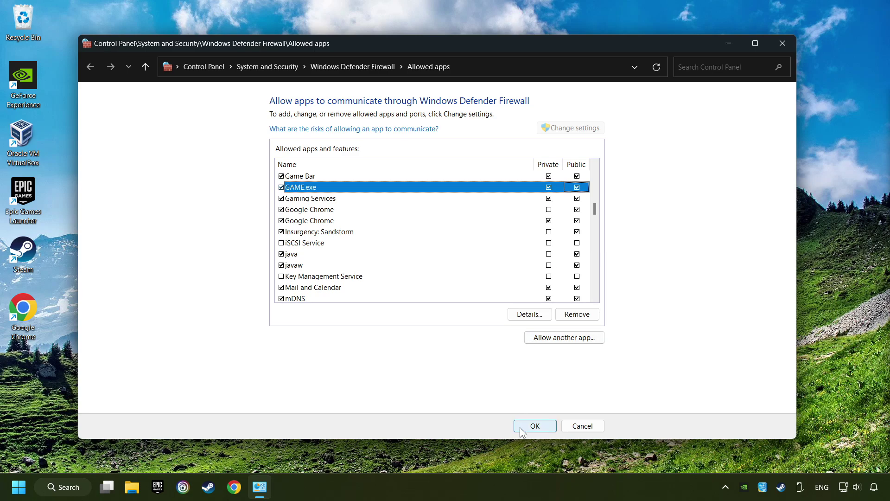
click(536, 426)
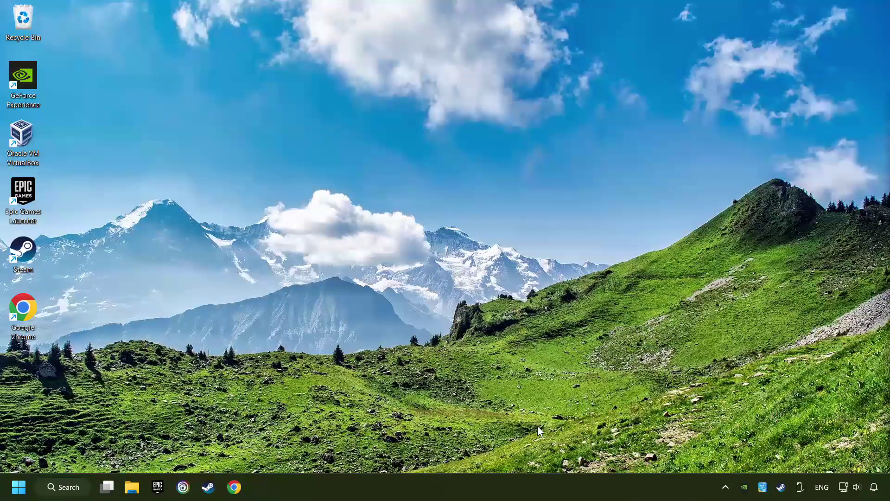
Step: Run sfc /scannow in a Command Prompt opened as administrator
click(83, 491)
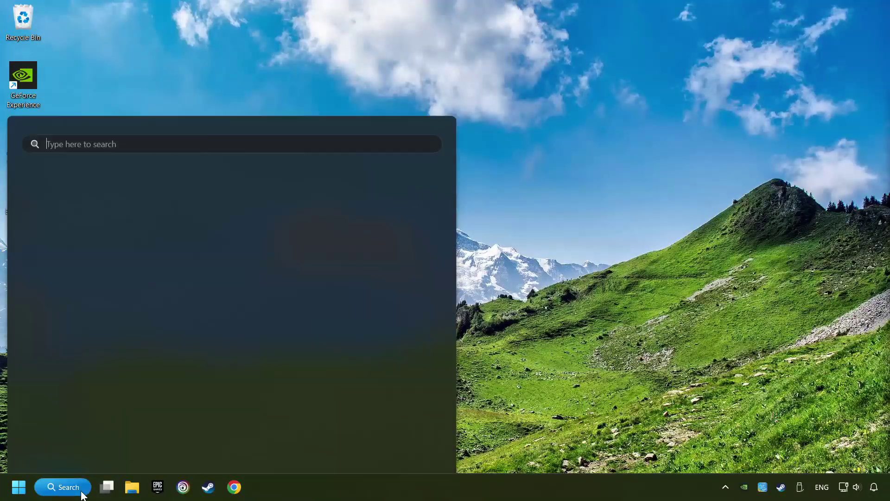
text(cmd)
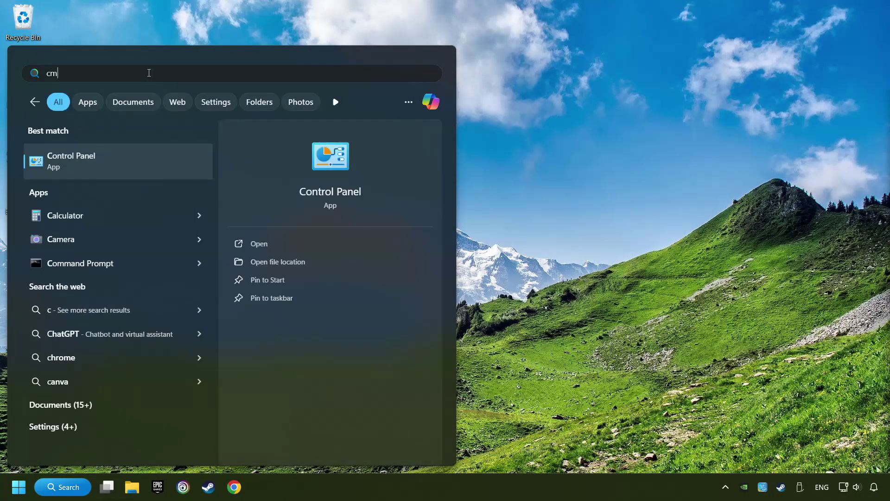
right_click(174, 160)
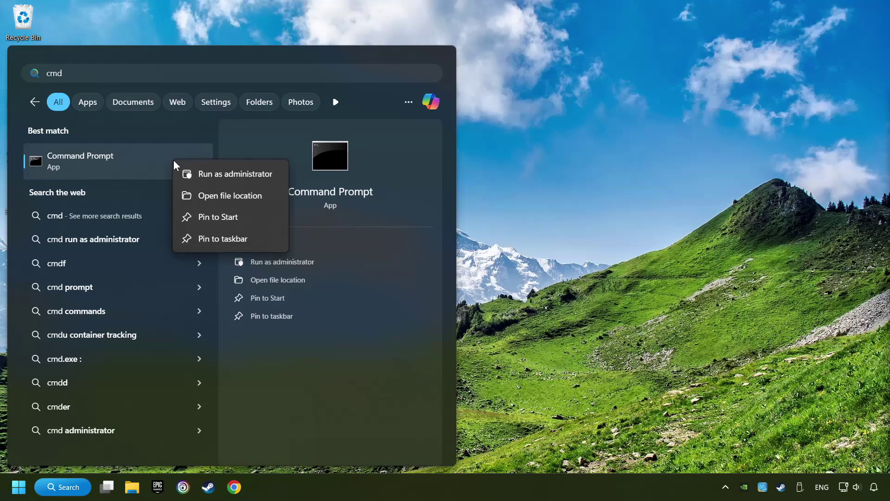
click(224, 173)
drag(218, 93, 320, 102)
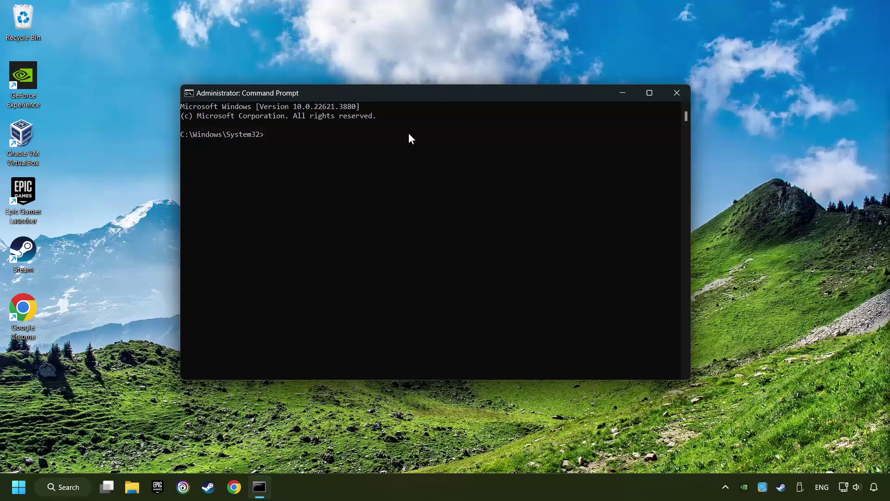
text(sfc /)
text(scannow)
key(Return)
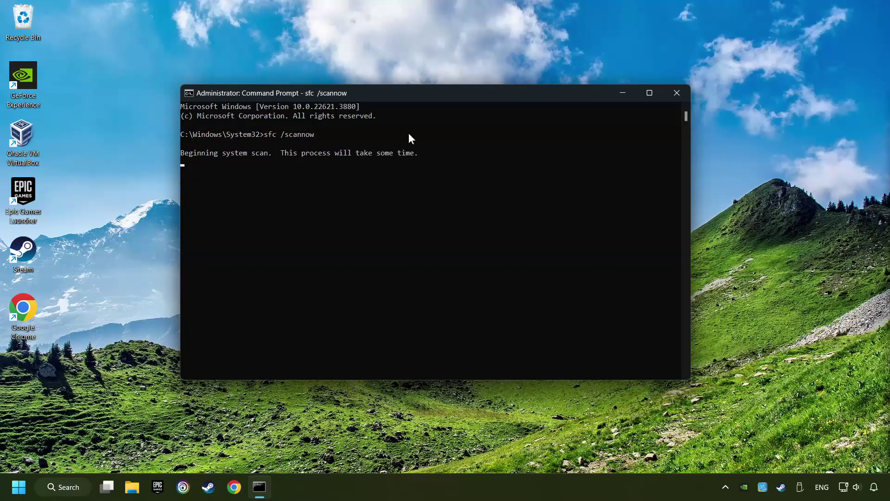